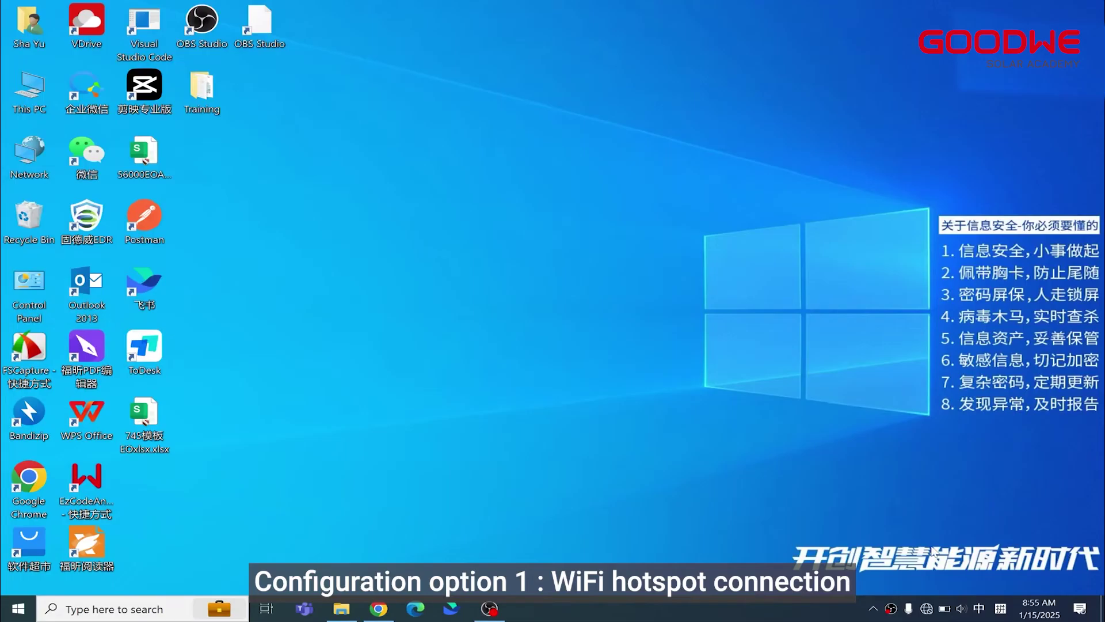
Join the datalogger's Log- Wi-Fi hotspot using its network security key and allow discovery.
left_click(926, 609)
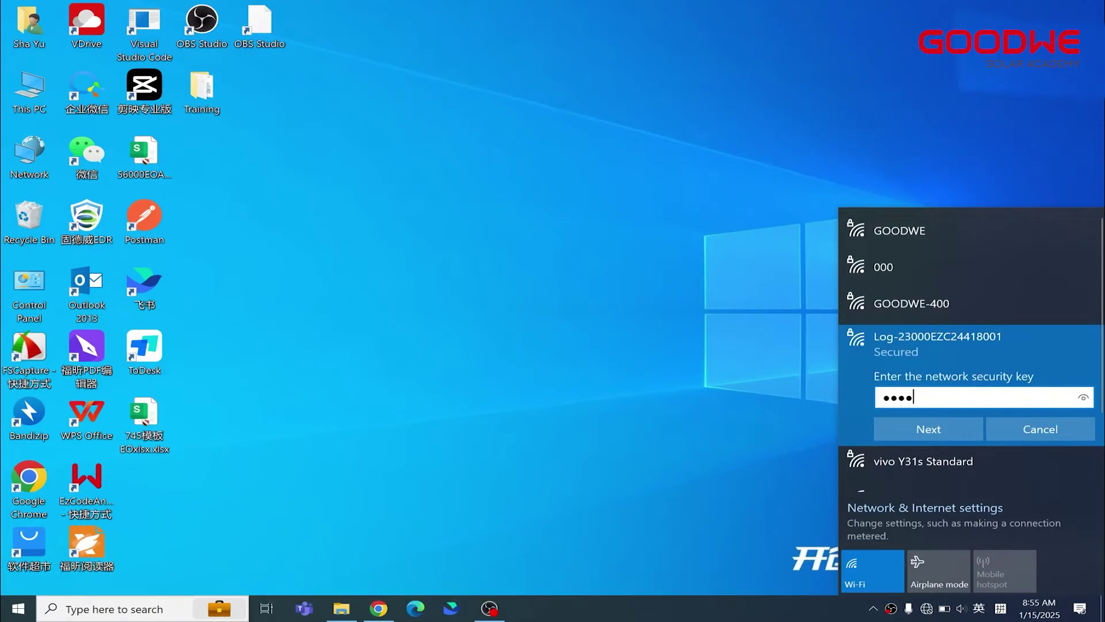
left_click(950, 429)
left_click(954, 473)
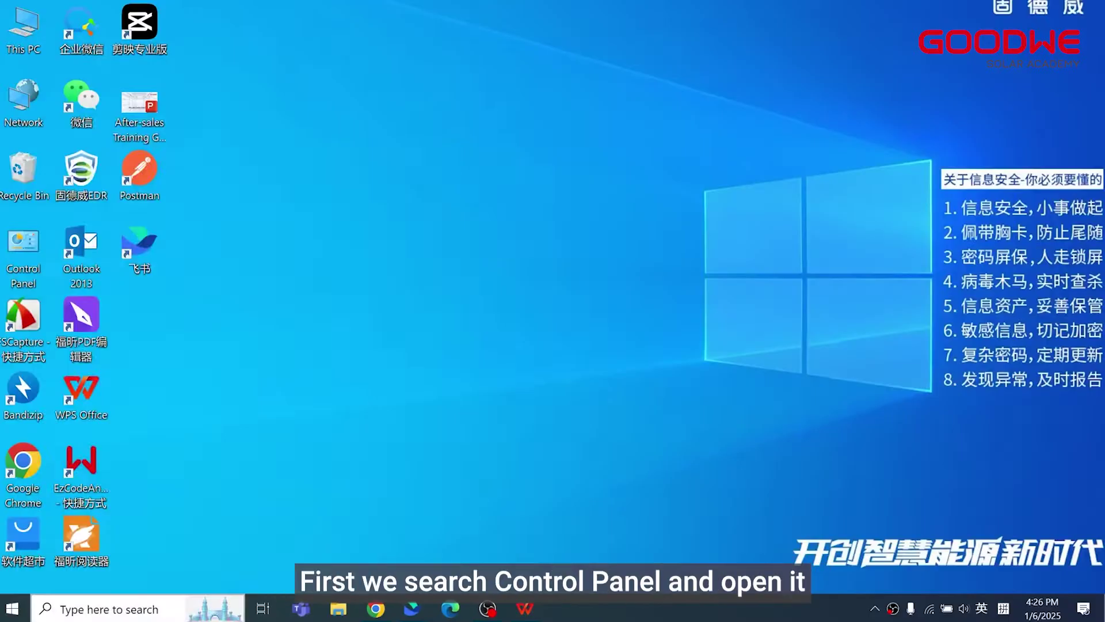
Find Control Panel through Windows search and go to the Network and Sharing Center.
left_click(146, 610)
type("control")
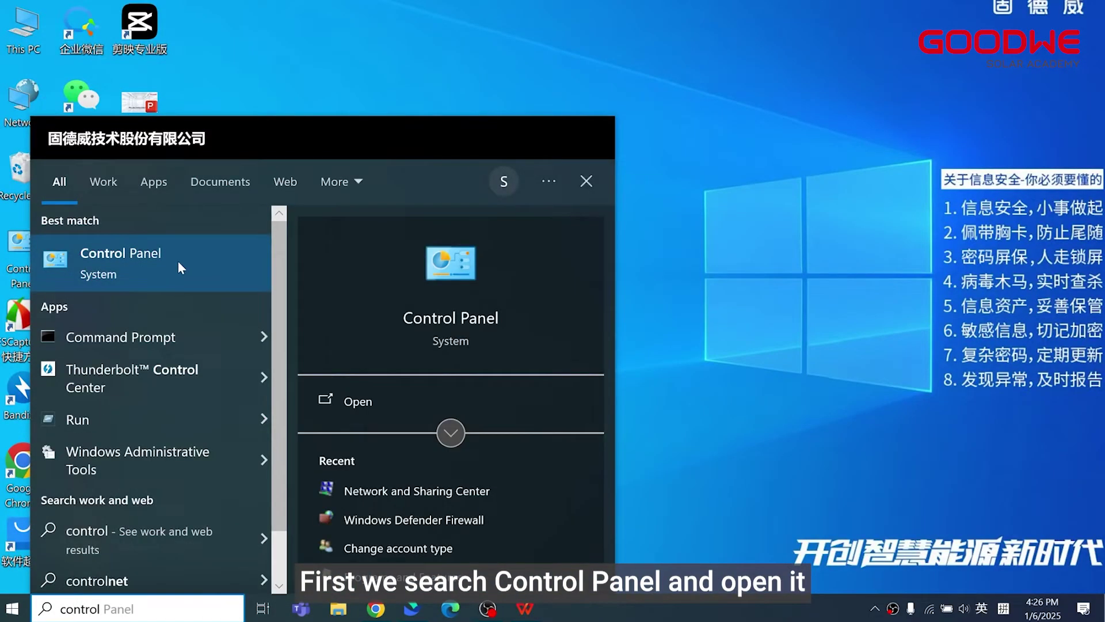
left_click(177, 260)
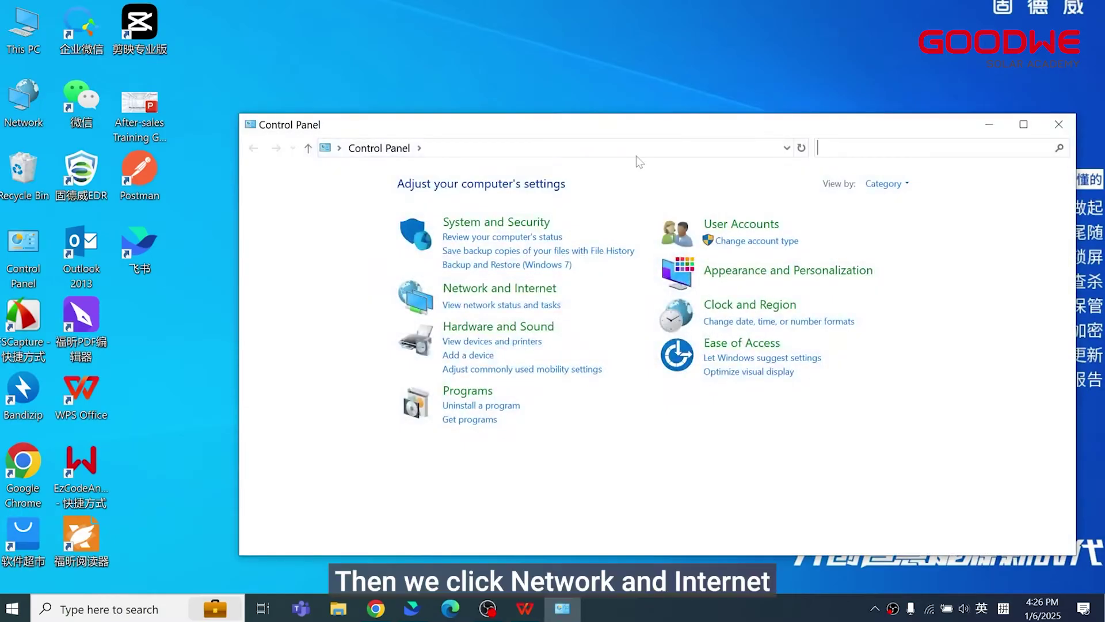
left_click(514, 288)
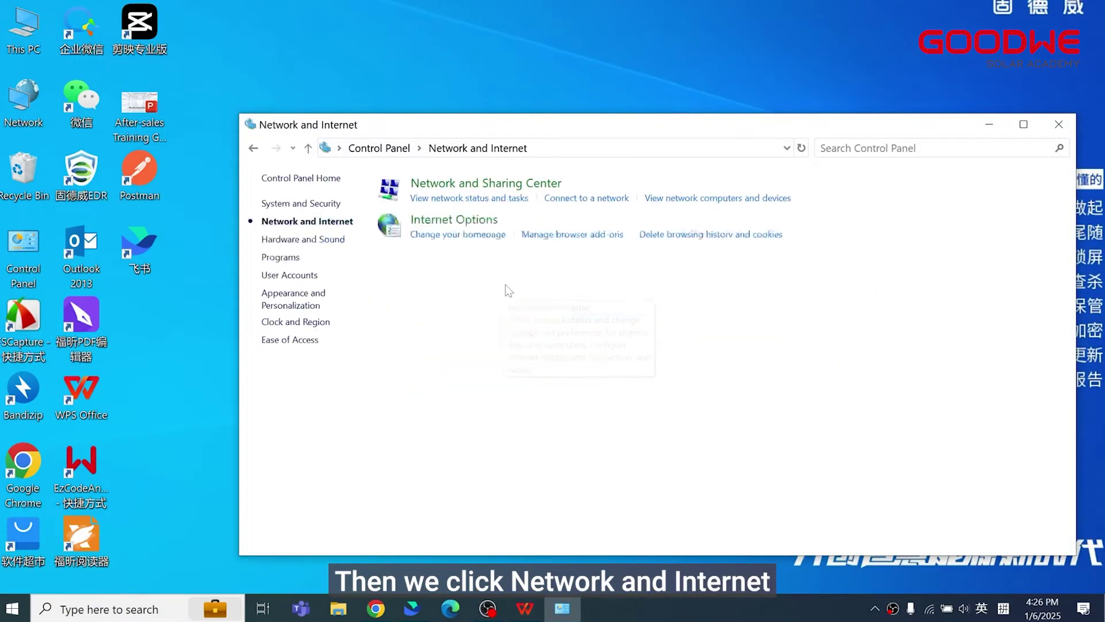
left_click(526, 184)
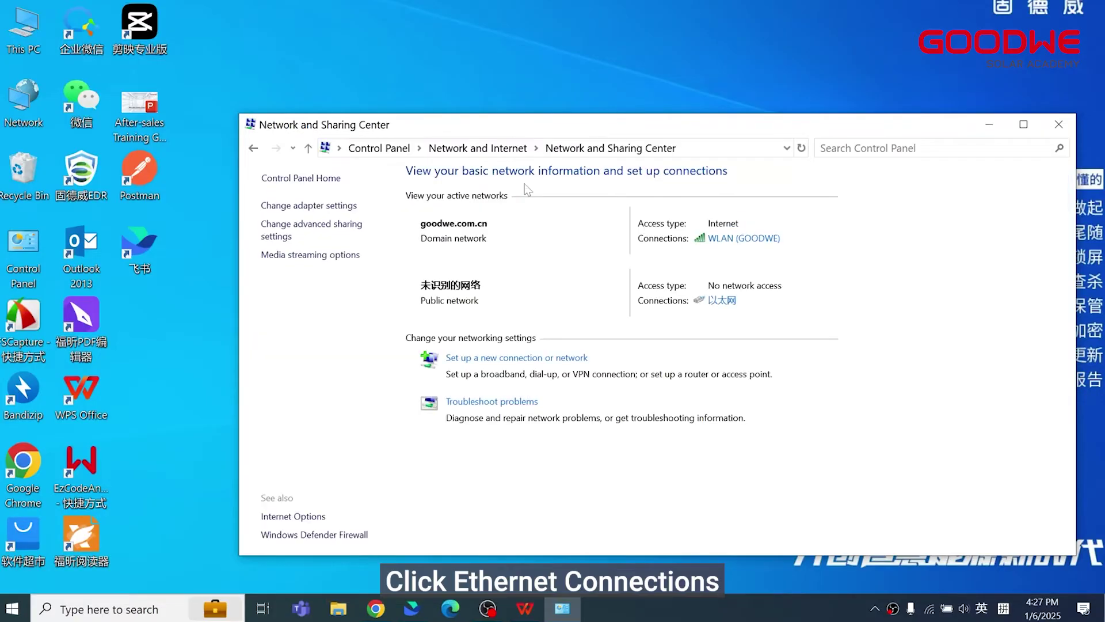
Set the Ethernet adapter's IPv4 to fixed 172.18.0.22 with mask 255.255.0.0.
left_click(723, 301)
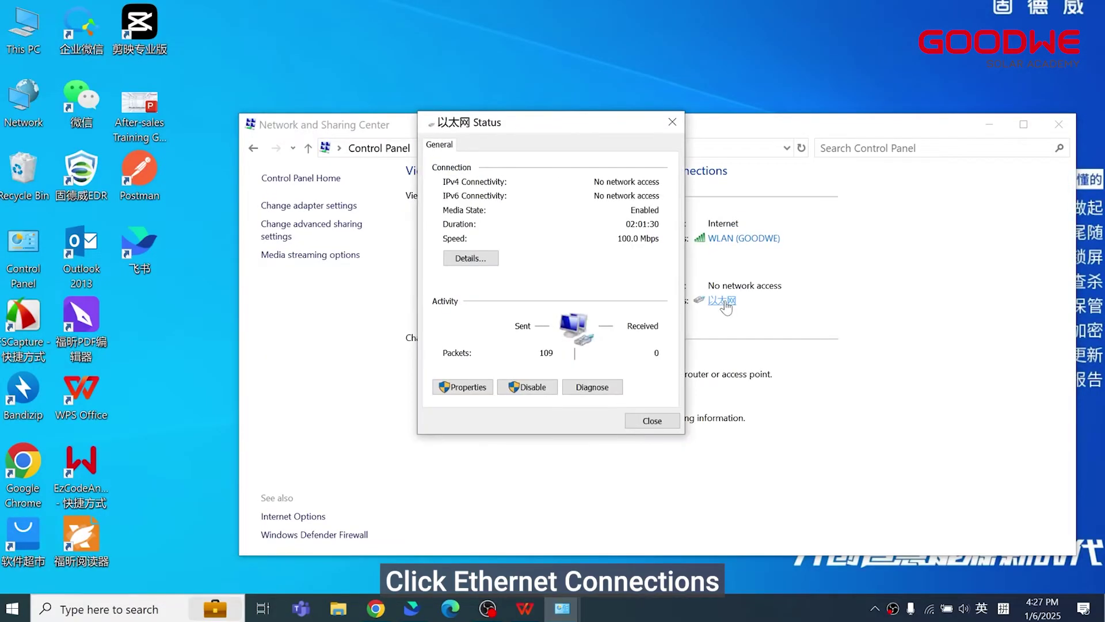
left_click(469, 389)
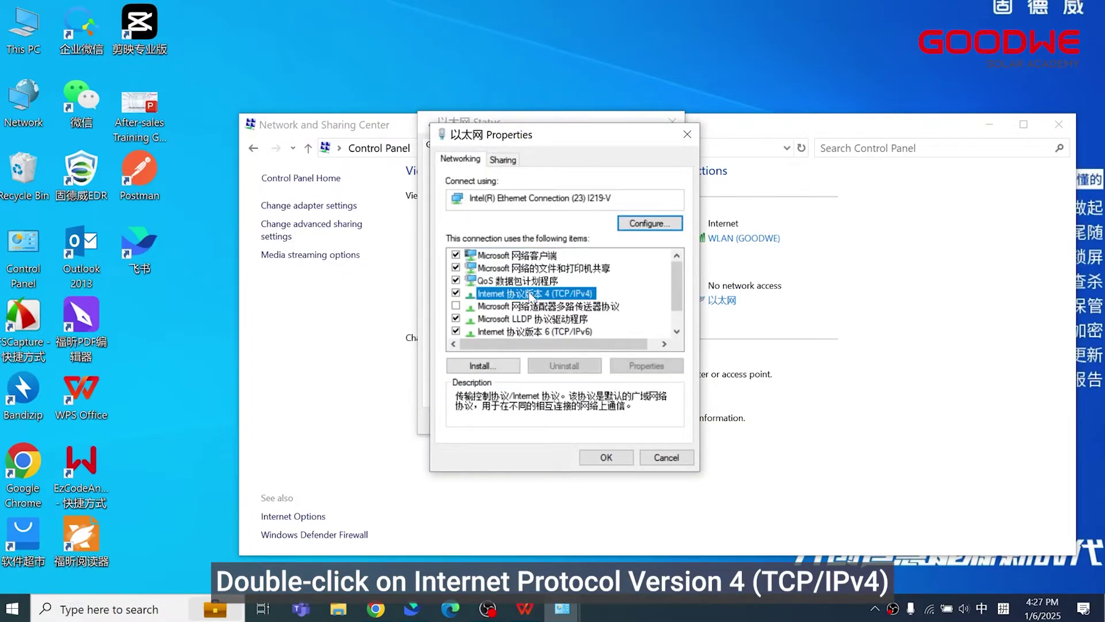
double_click(530, 294)
left_click(518, 299)
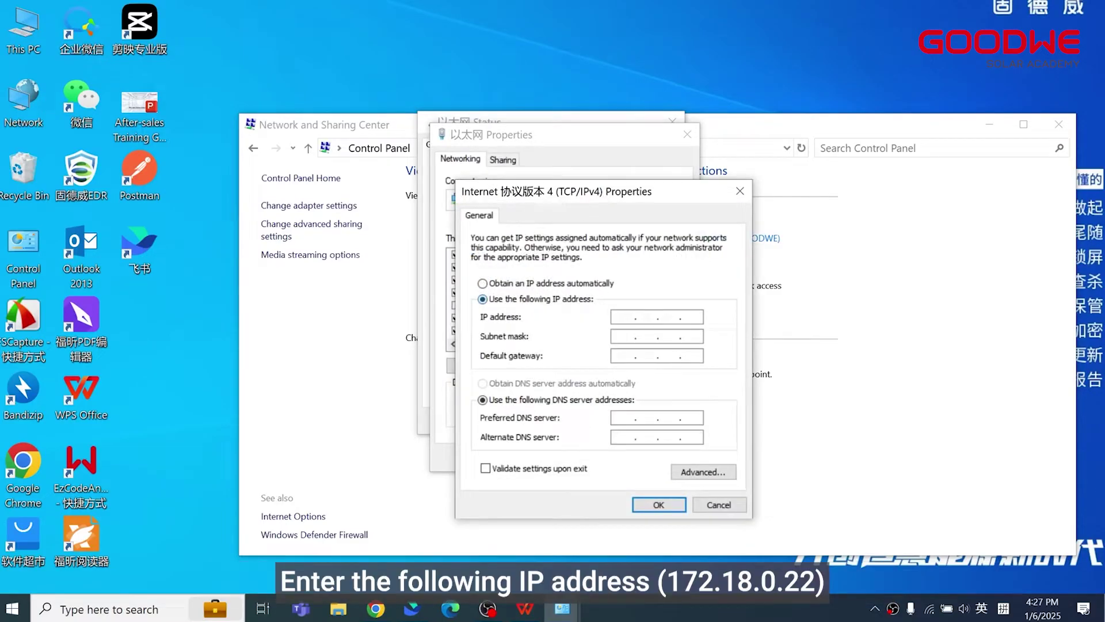
left_click(626, 339)
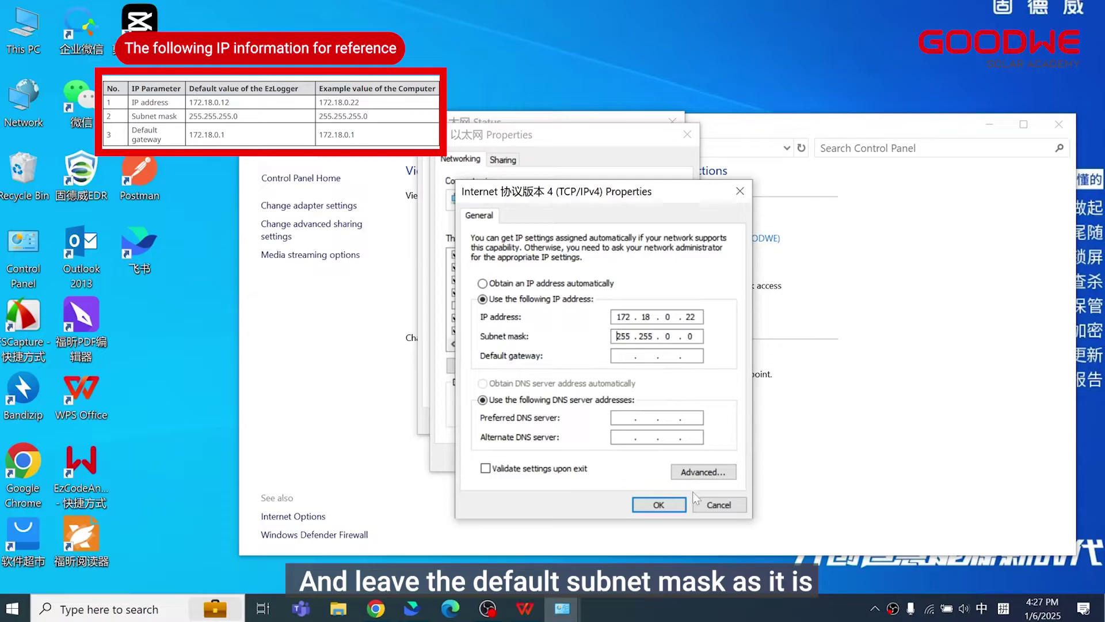
left_click(667, 505)
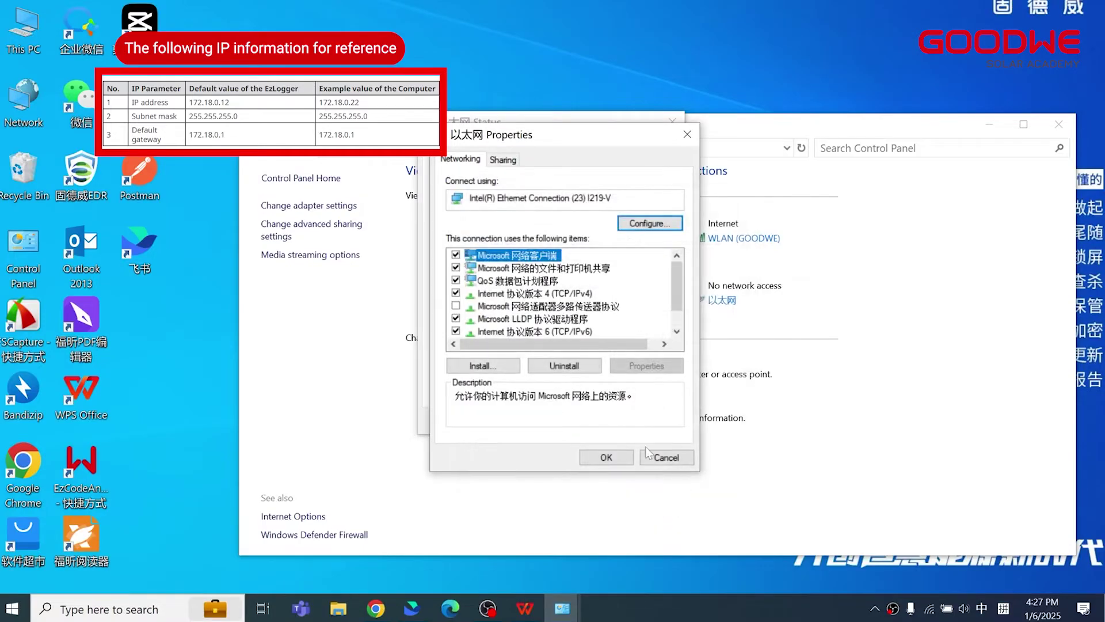
left_click(626, 458)
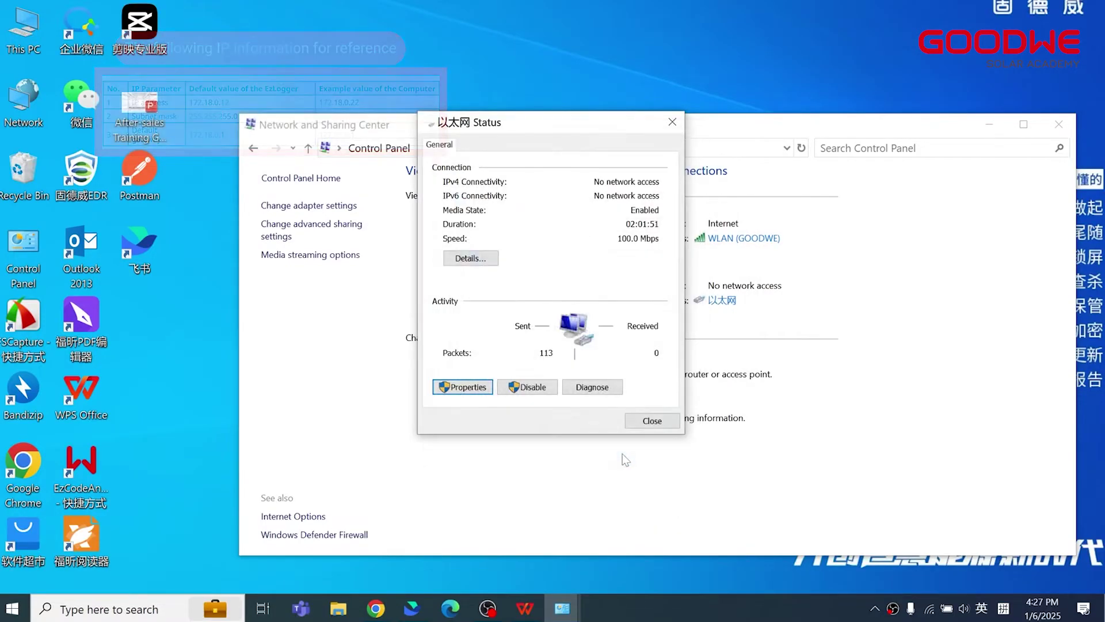
left_click(651, 422)
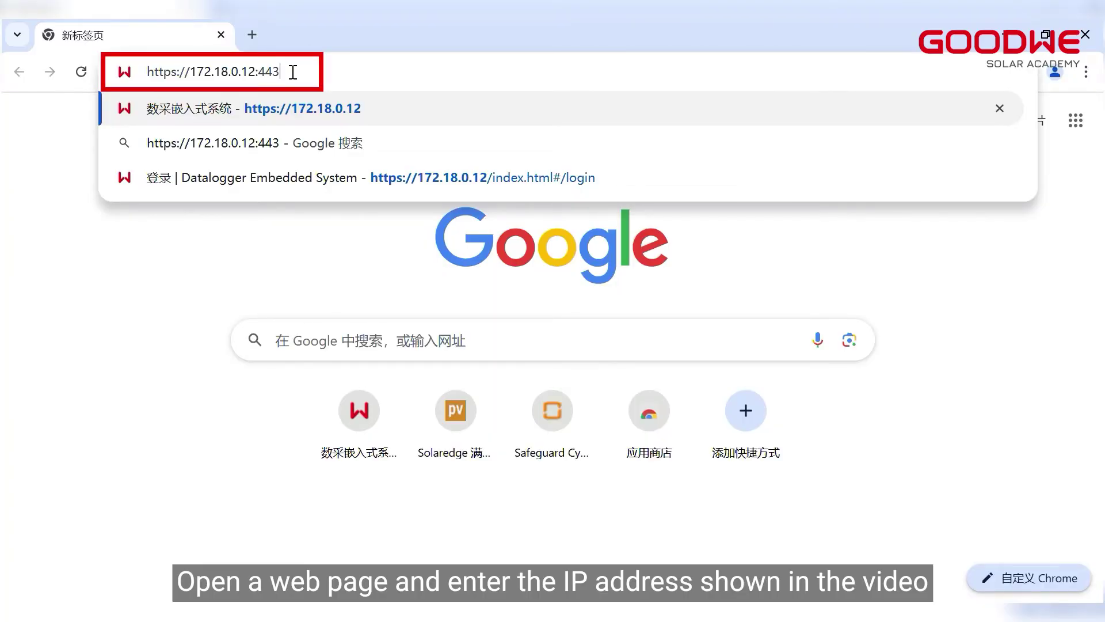
key("Return")
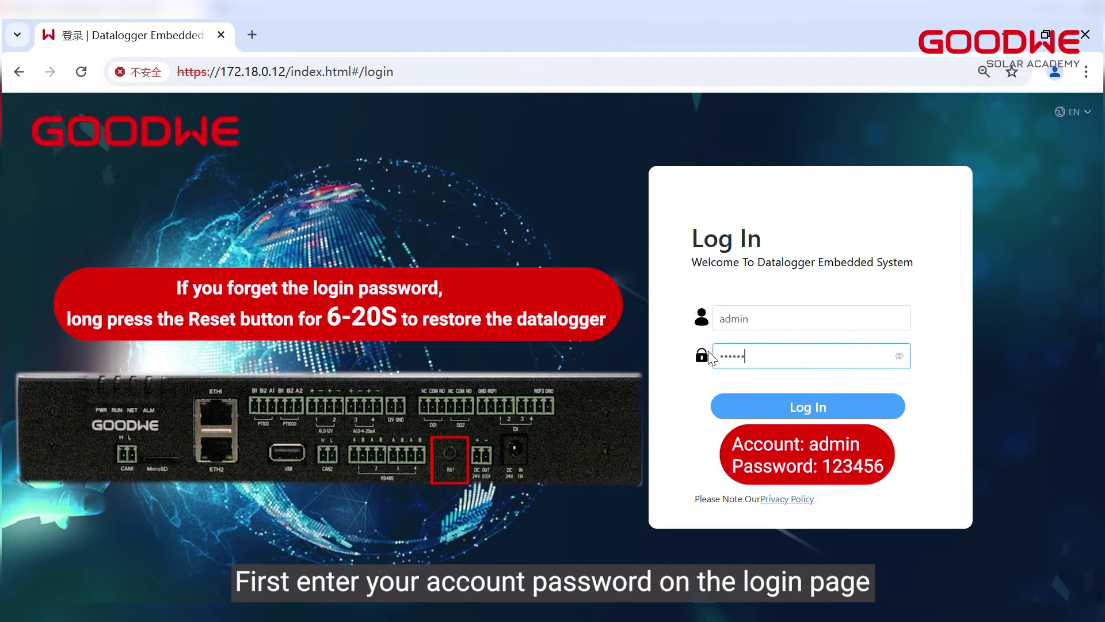
left_click(810, 411)
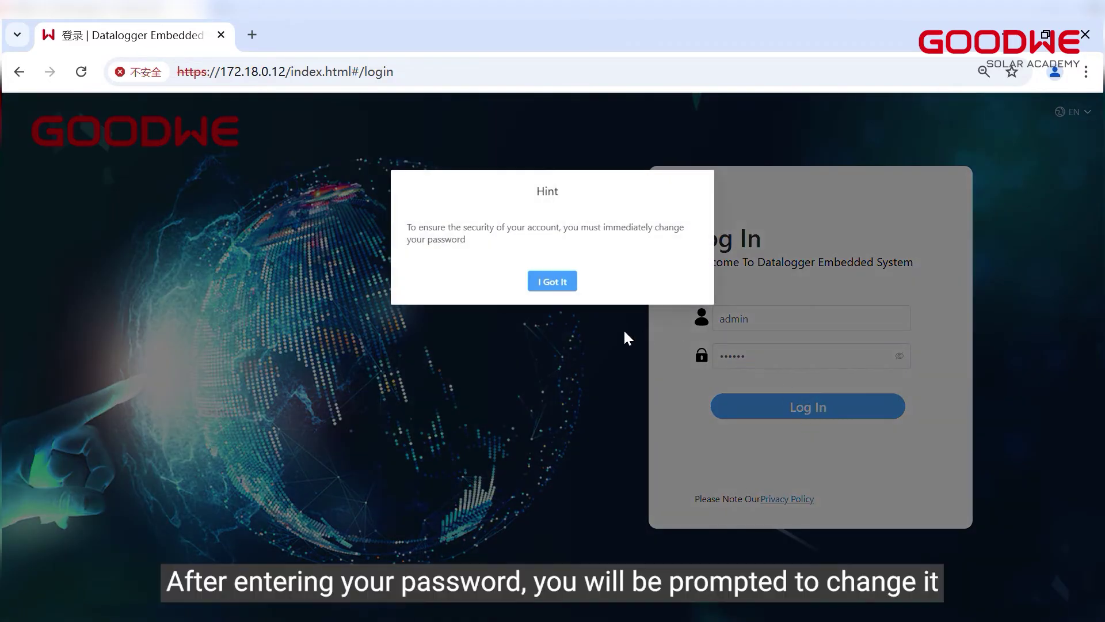
left_click(552, 282)
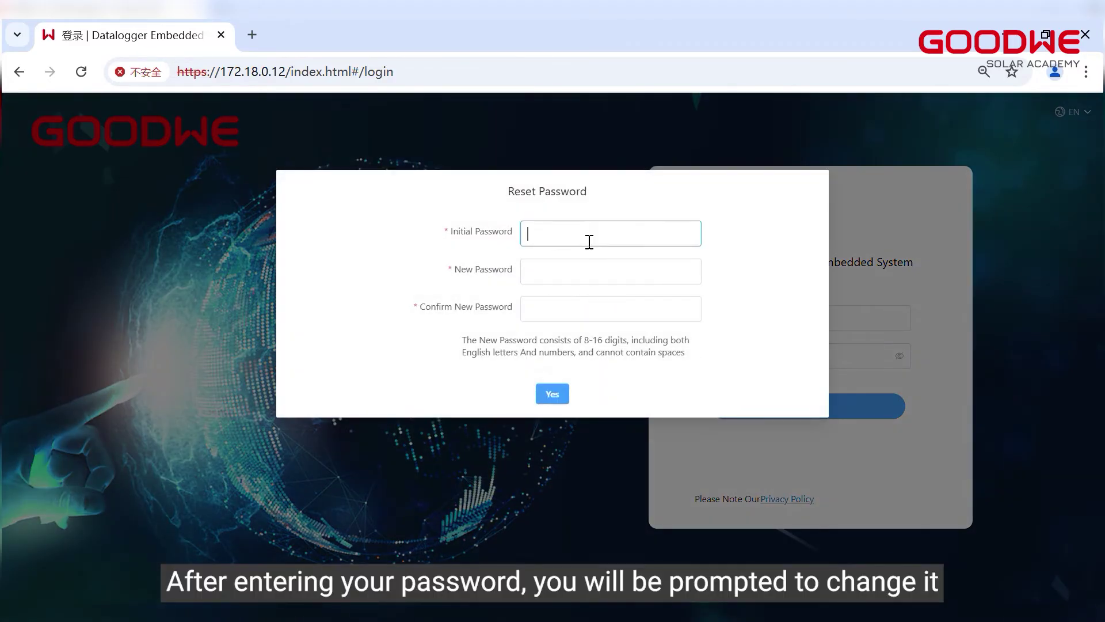
Enter the old and new admin passwords, submit the reset, and log in with the new password.
type("••")
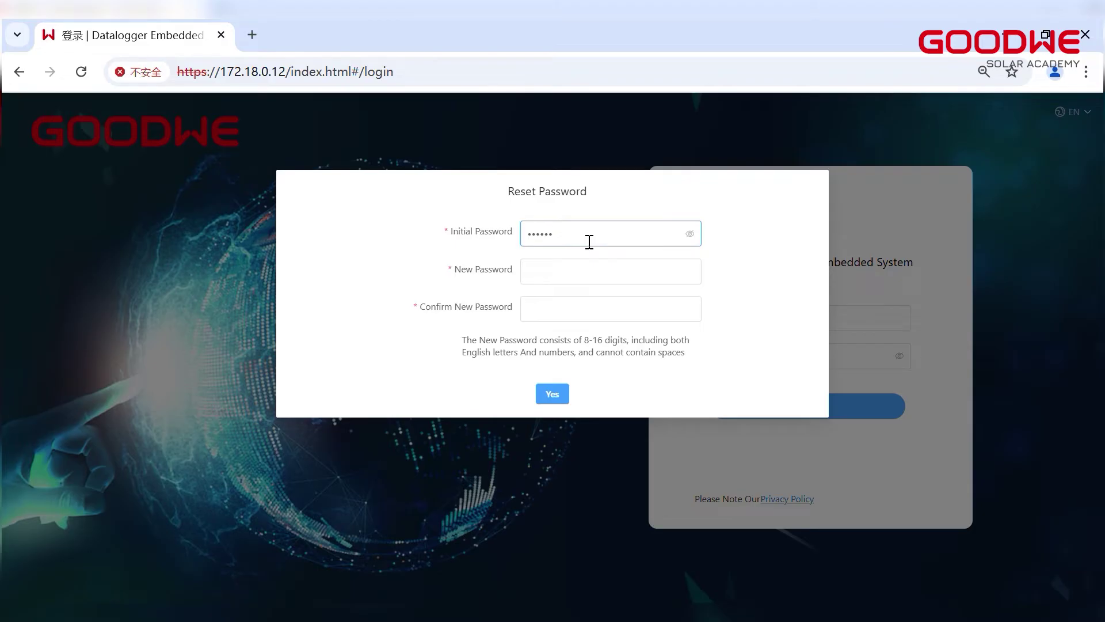
left_click(597, 264)
type("12")
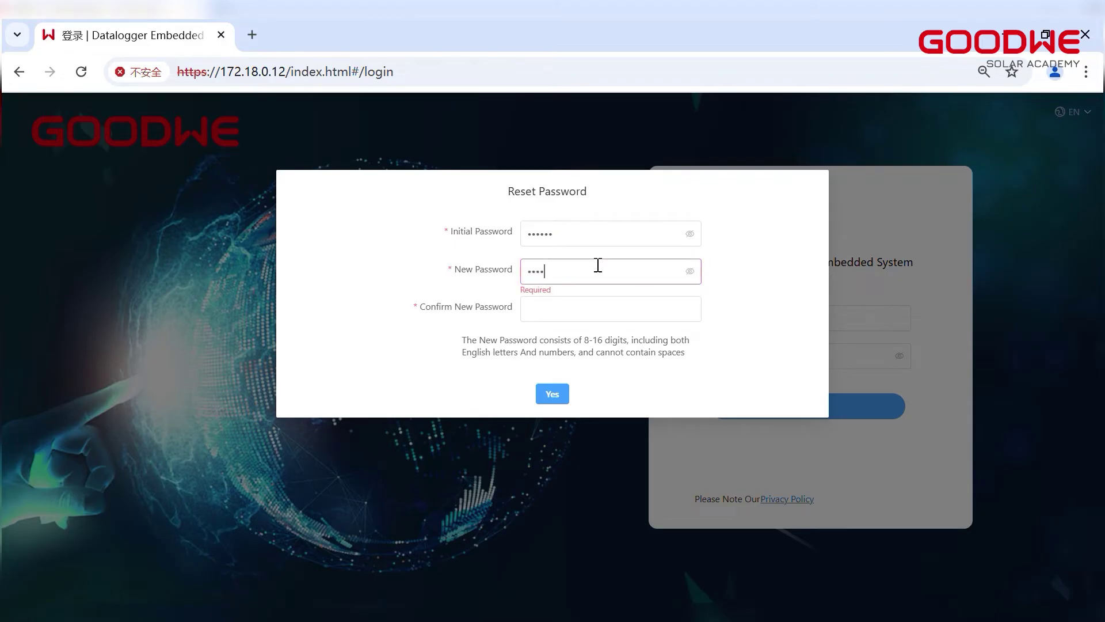
type("a")
left_click(571, 309)
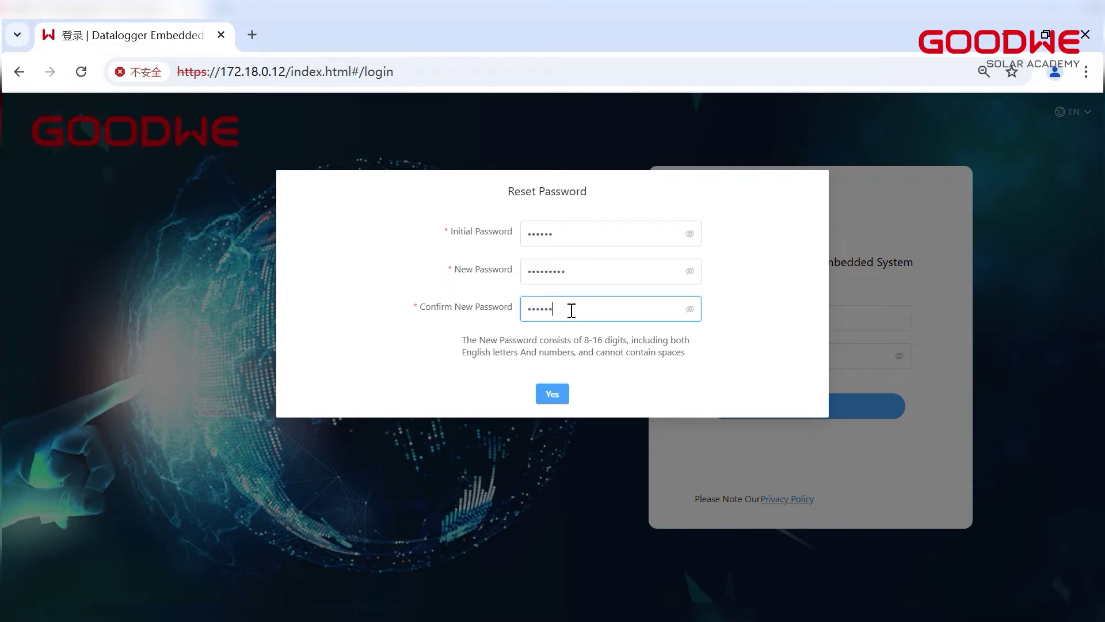
left_click(552, 394)
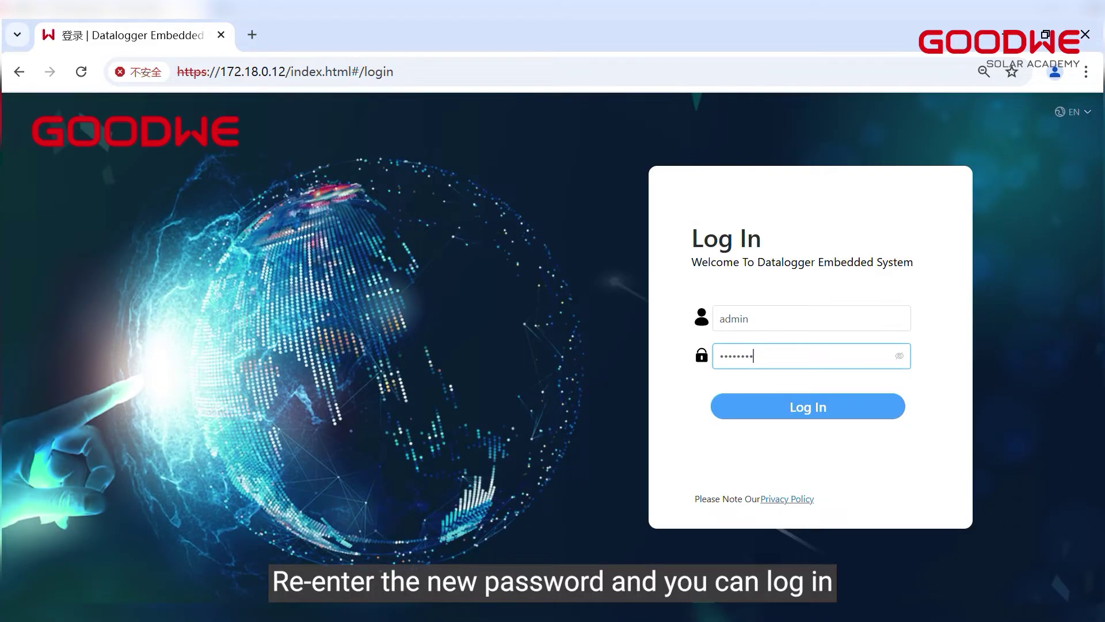
left_click(839, 413)
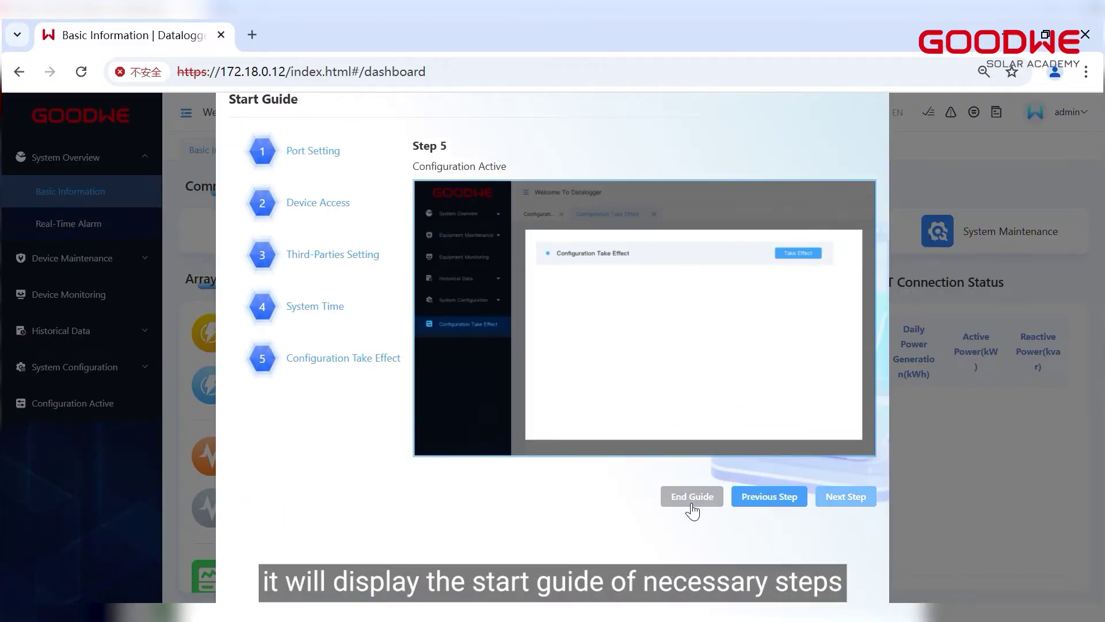
Dismiss the start guide, set LAN port ETH2 to DHCP, then go to Device Access.
left_click(692, 505)
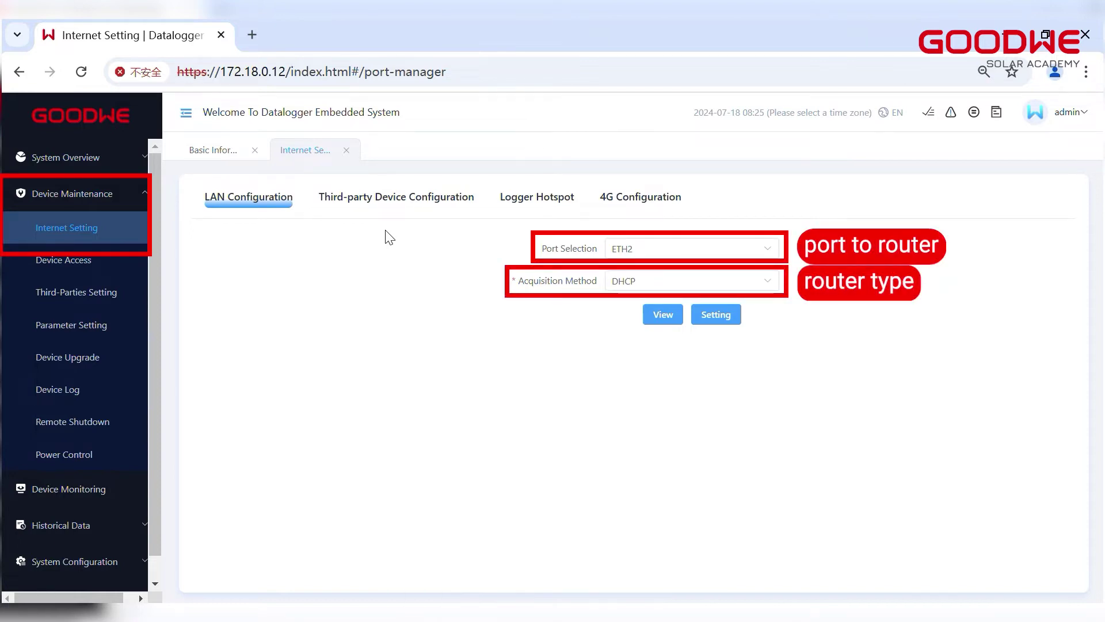
left_click(685, 281)
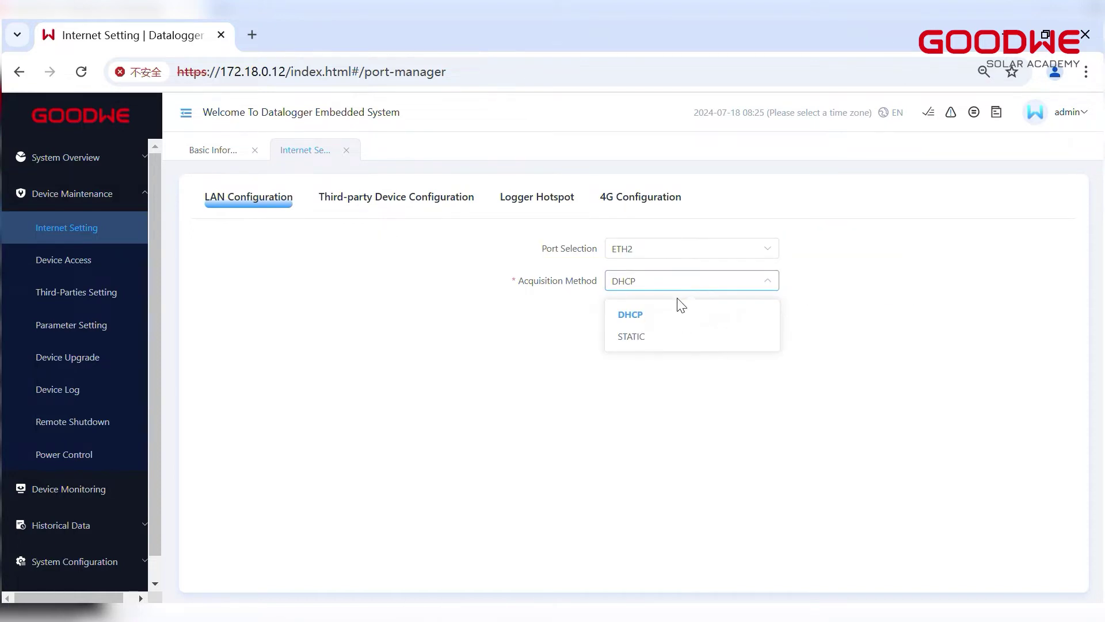
left_click(640, 334)
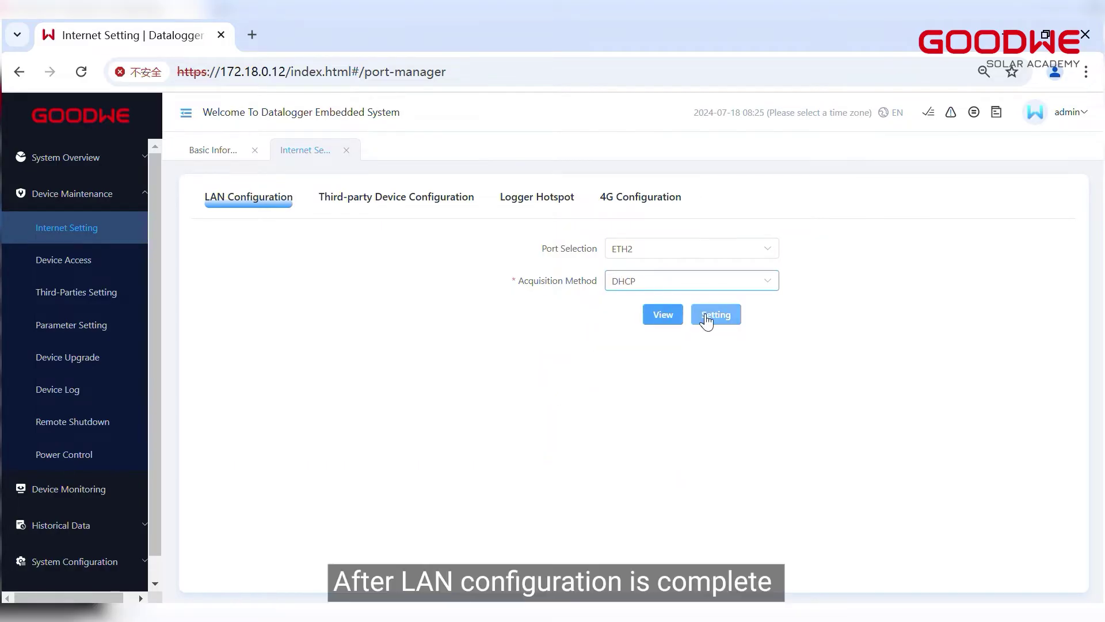
left_click(713, 315)
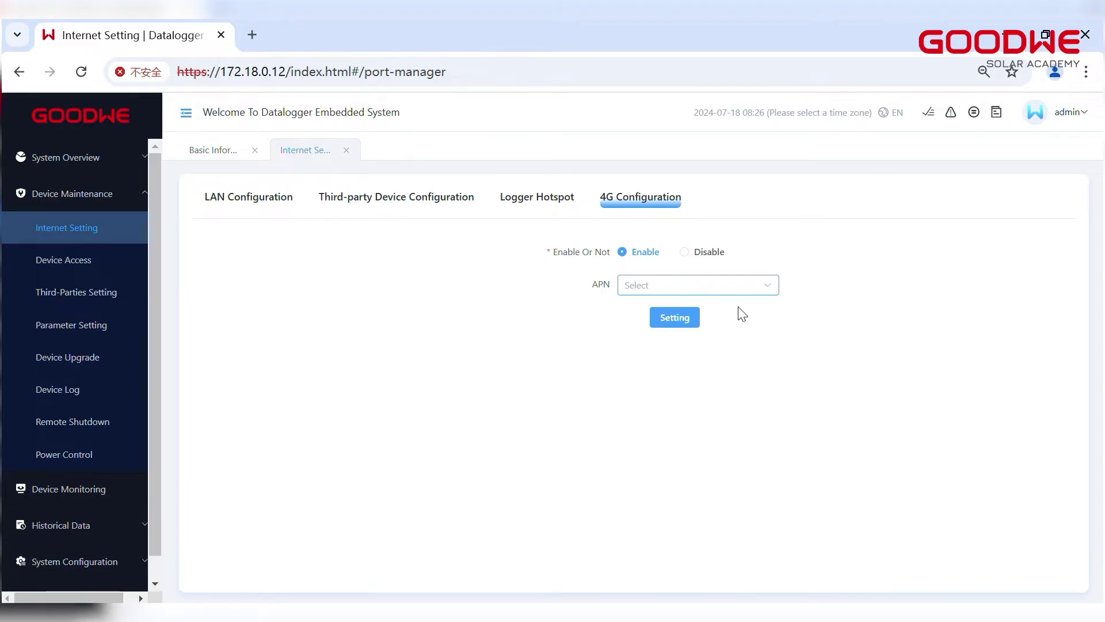
left_click(77, 260)
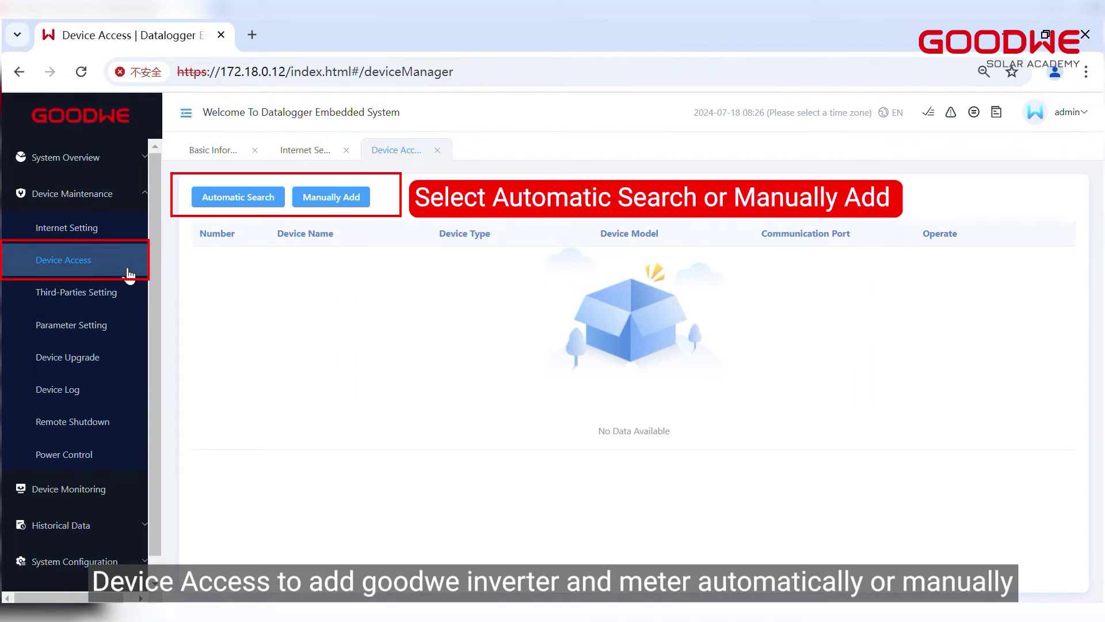
Run an automatic device search until the one HT(225~250kW) inverter is found.
left_click(251, 204)
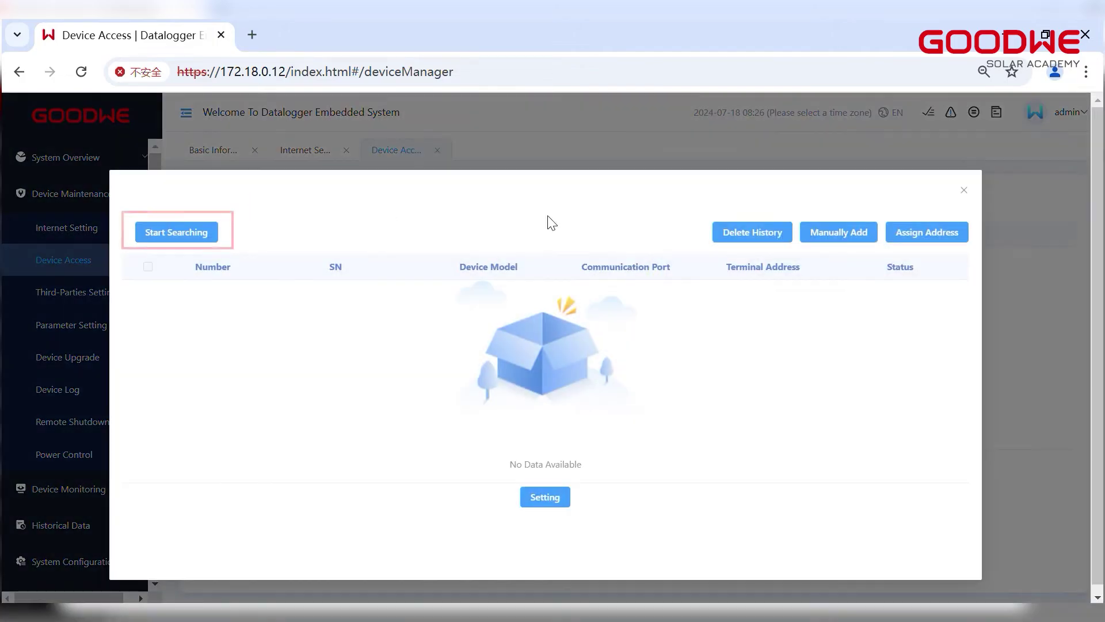
left_click(202, 234)
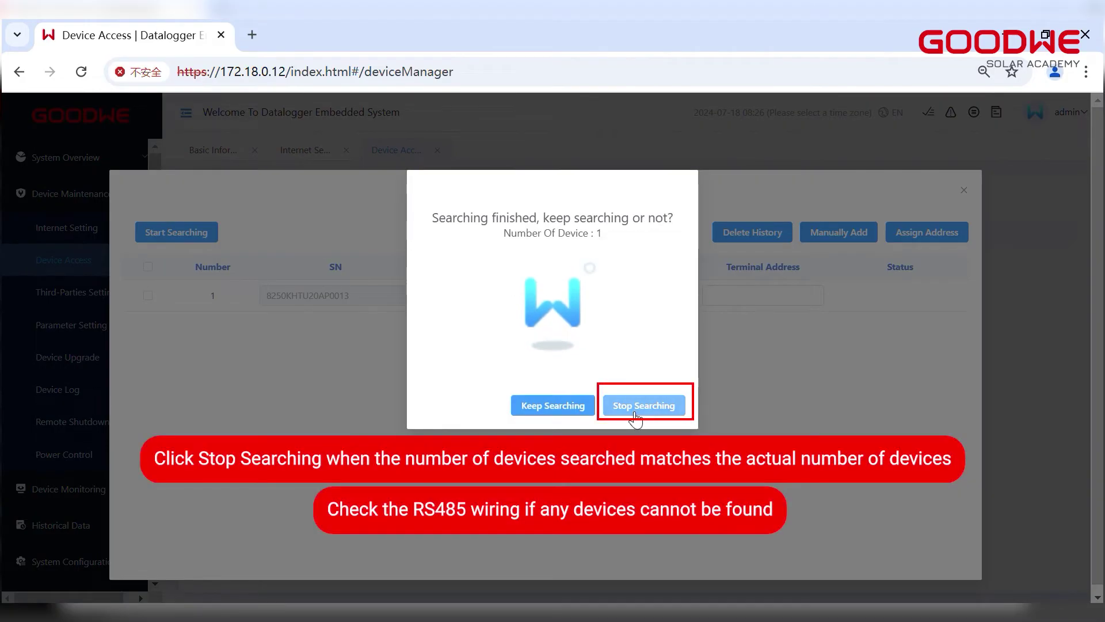
left_click(635, 410)
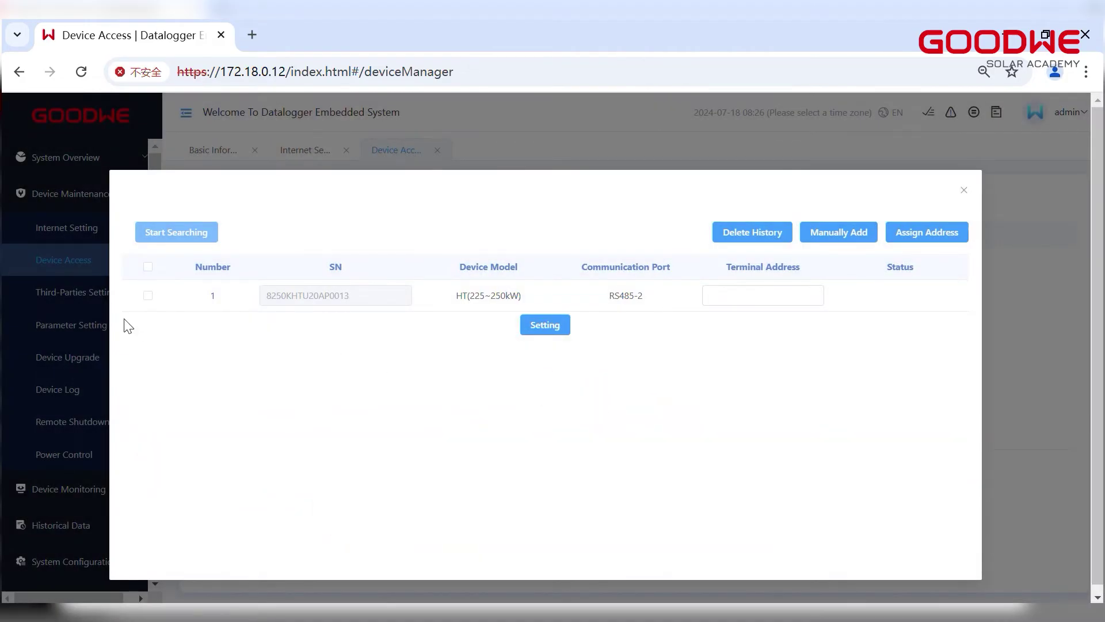
Give the found inverter terminal address 1 and confirm the setting.
left_click(147, 295)
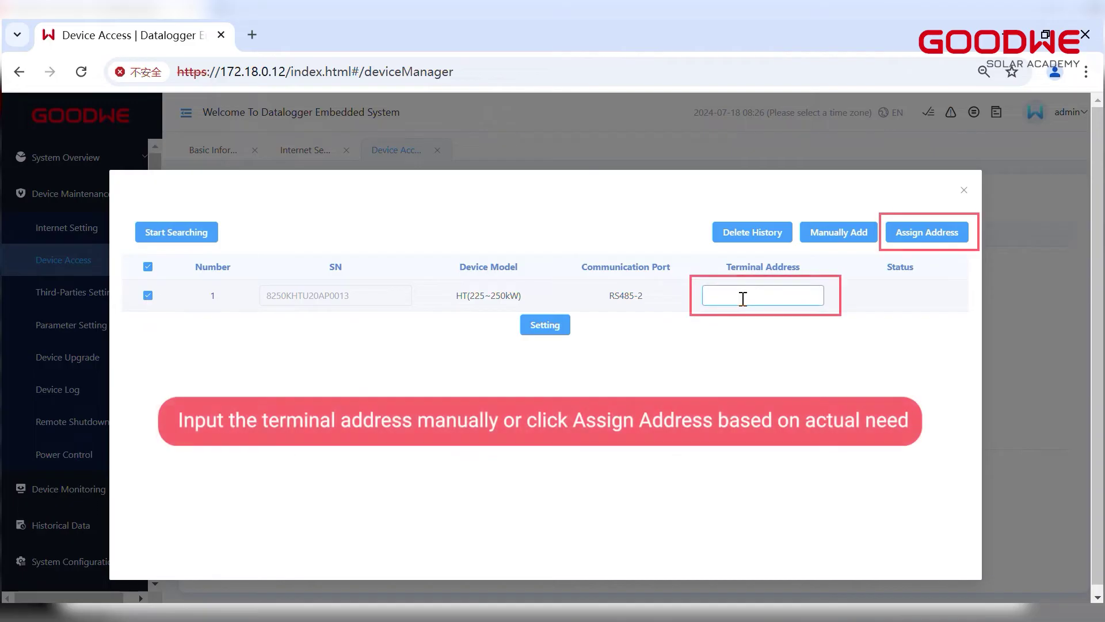
left_click(743, 299)
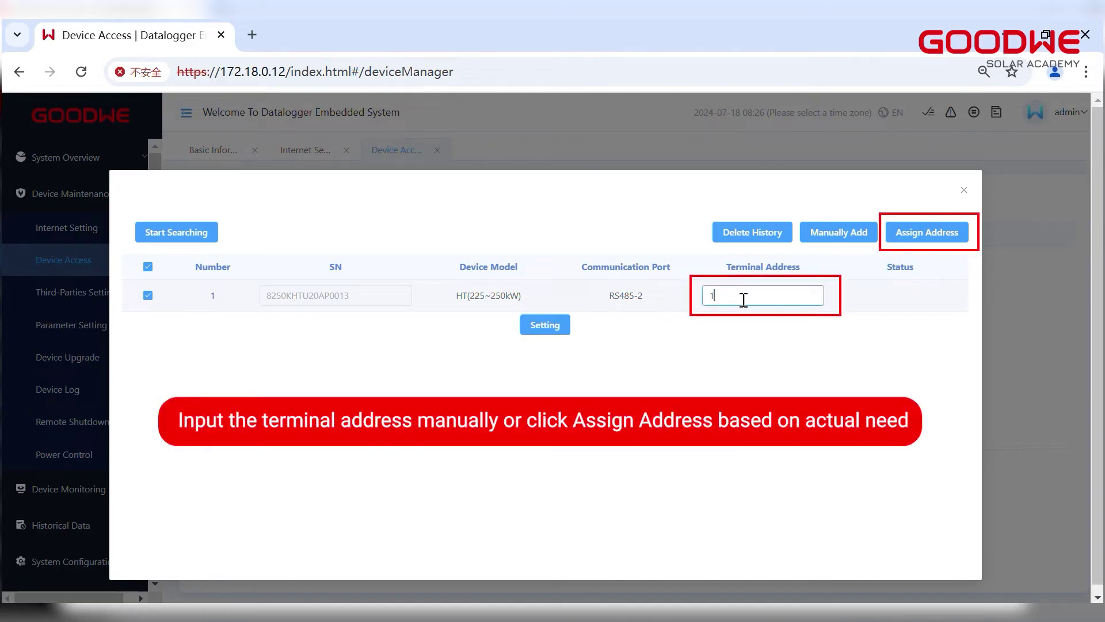
left_click(547, 329)
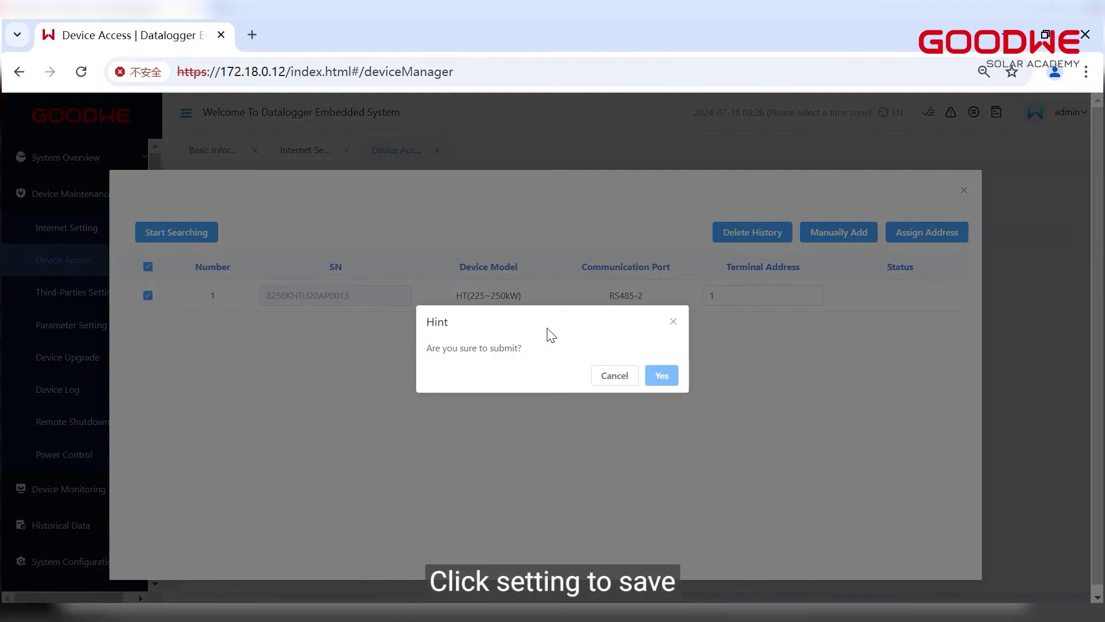
left_click(661, 376)
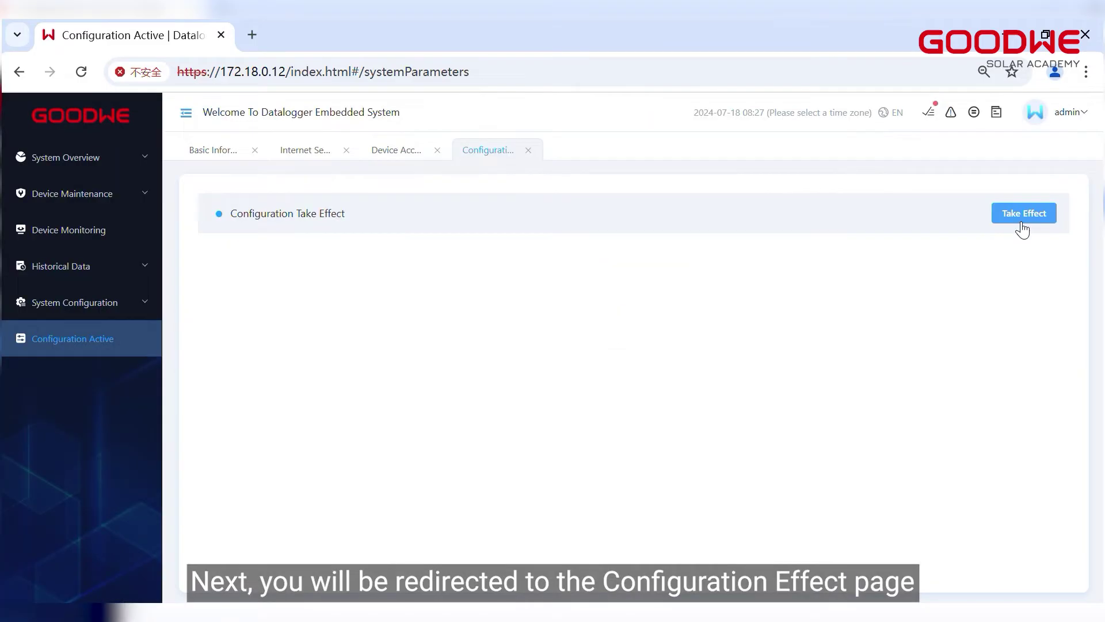
Make the saved configuration take effect, confirm it, and log back in to the datalogger.
left_click(1023, 220)
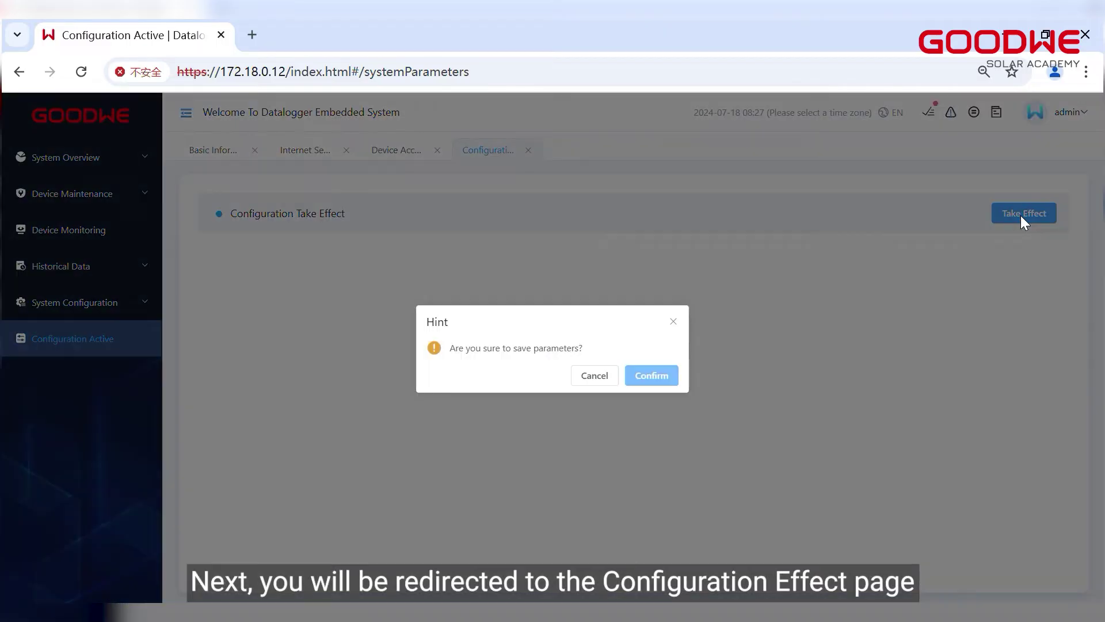
left_click(666, 375)
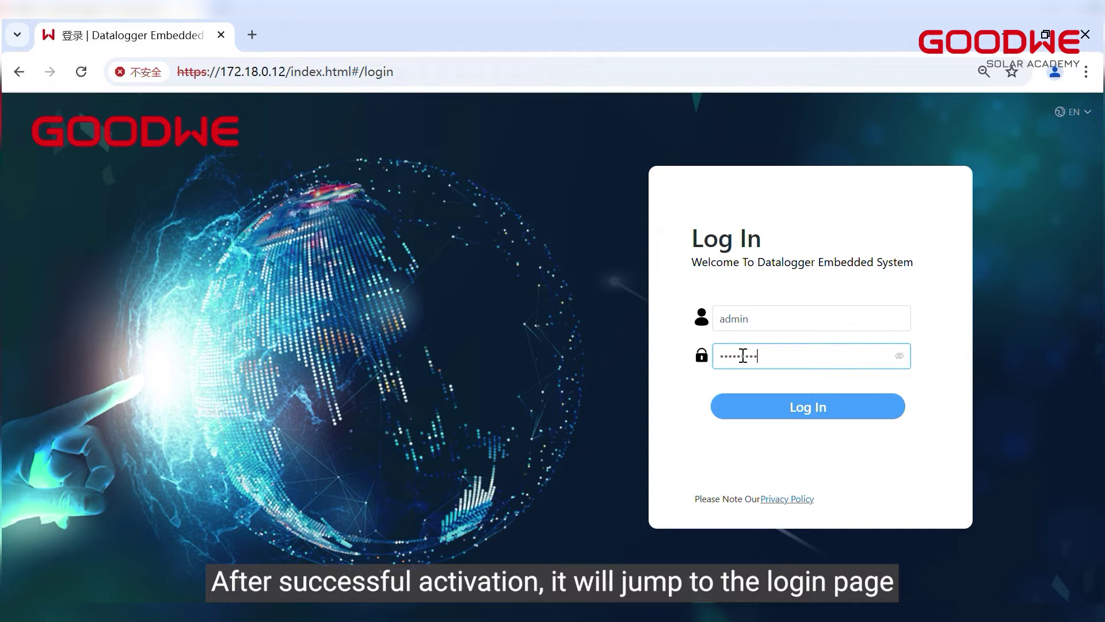
left_click(751, 408)
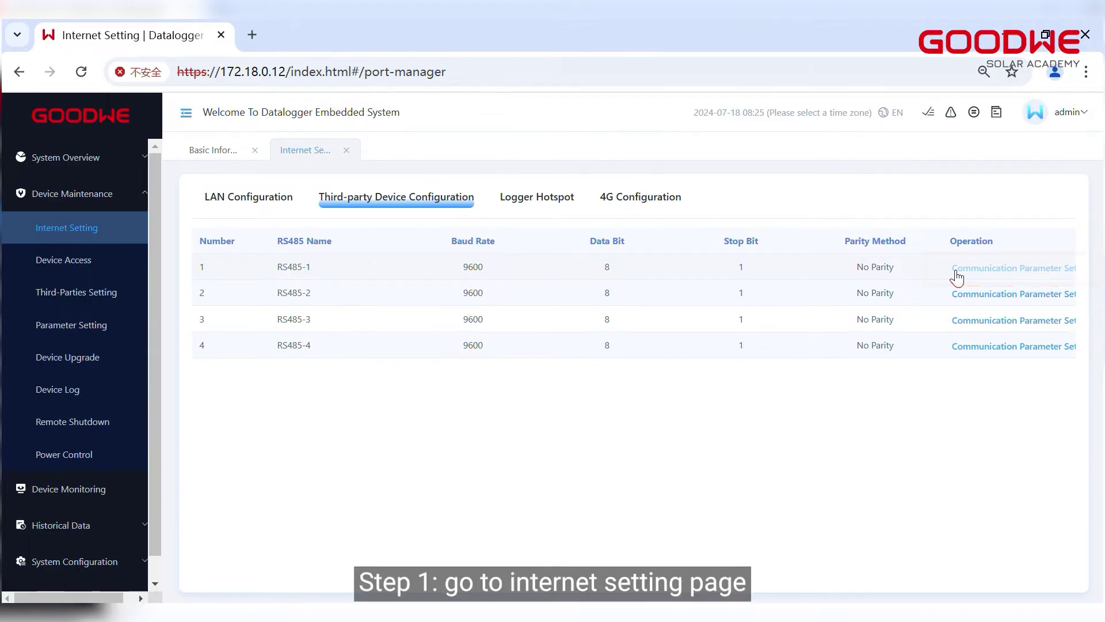
Add a Modbus-RTU ME110SS grid-side meter on RS485-1, then go to Third-Parties Setting.
left_click(955, 272)
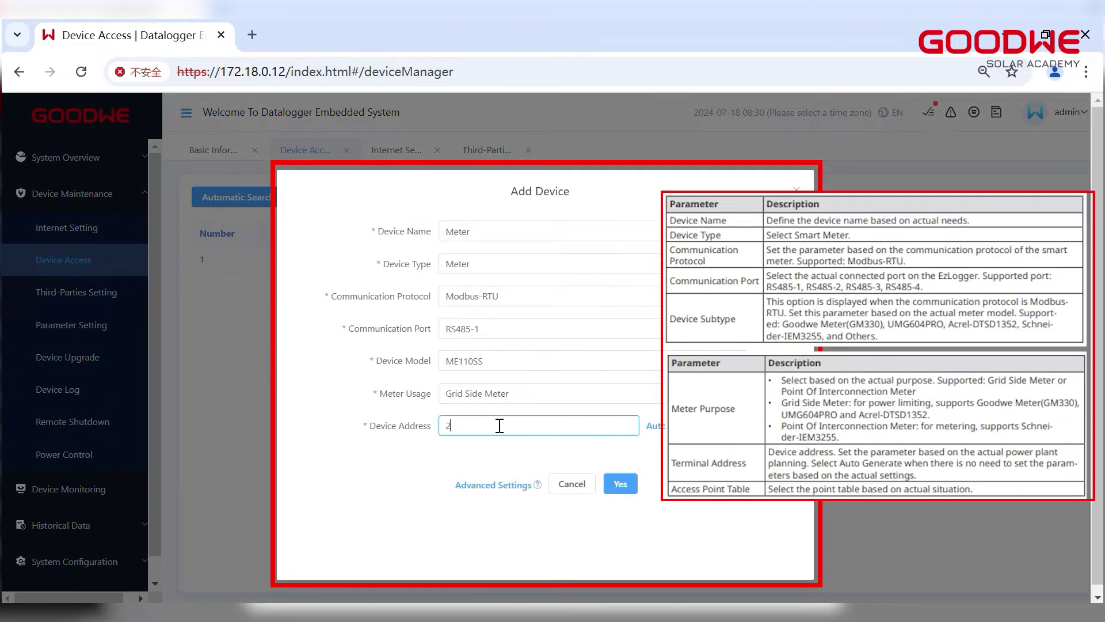
left_click(620, 483)
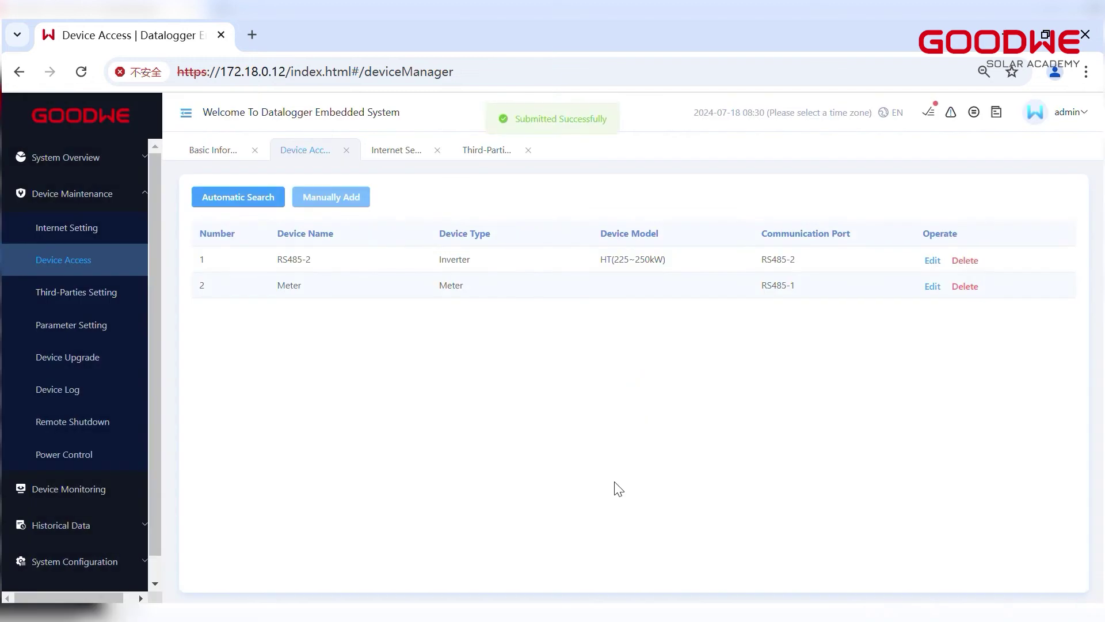
left_click(111, 292)
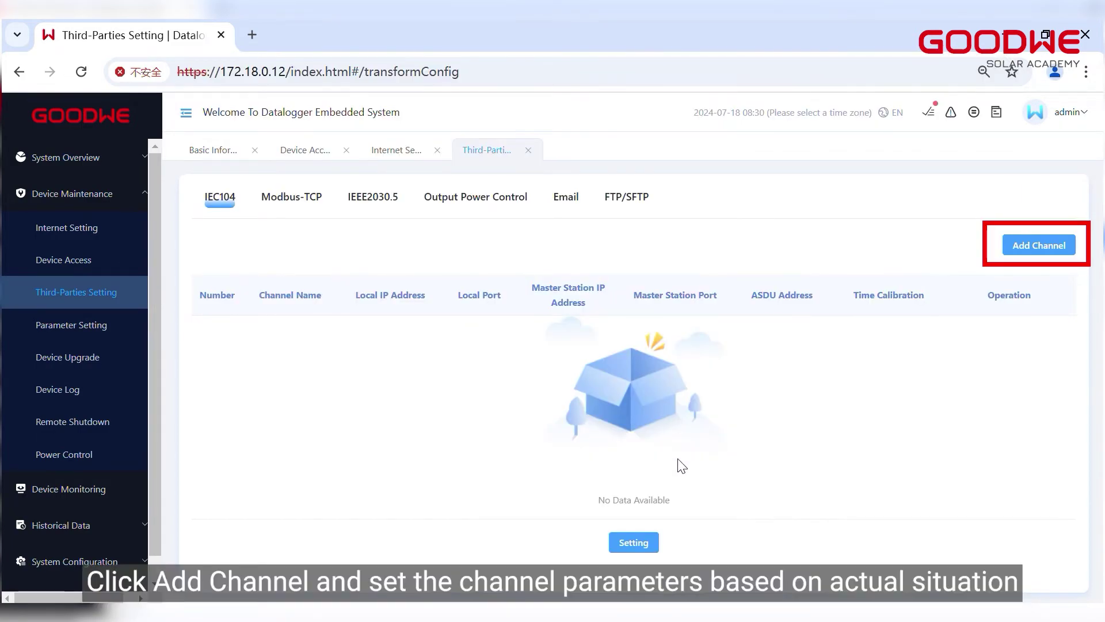
Preview the new IEC104 and Modbus-TCP channel forms, cancelling without adding a channel.
left_click(1022, 249)
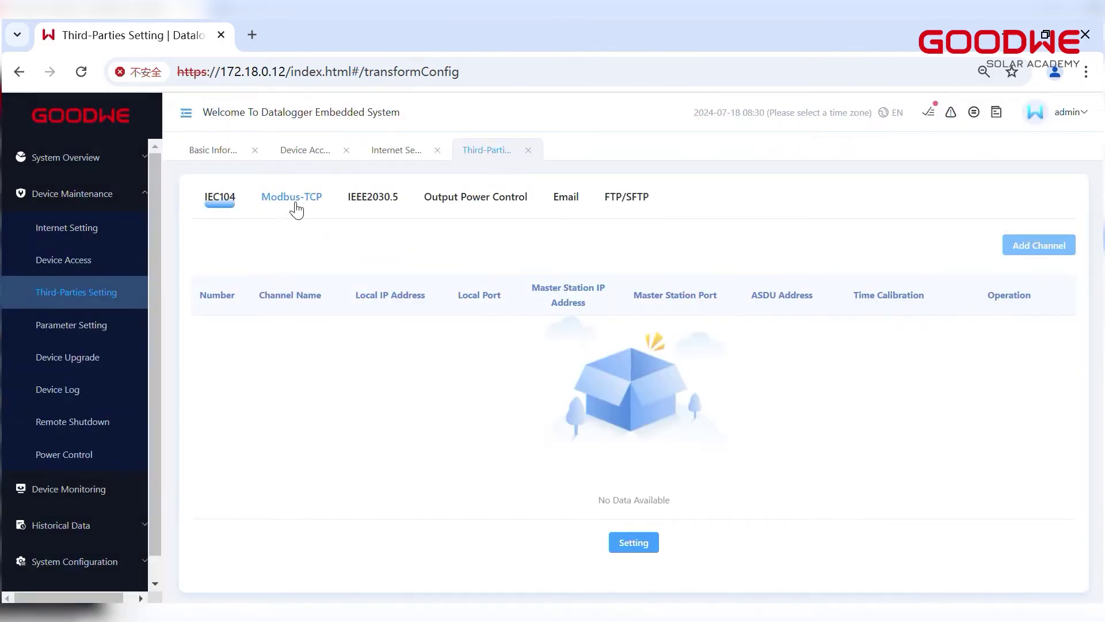
left_click(296, 206)
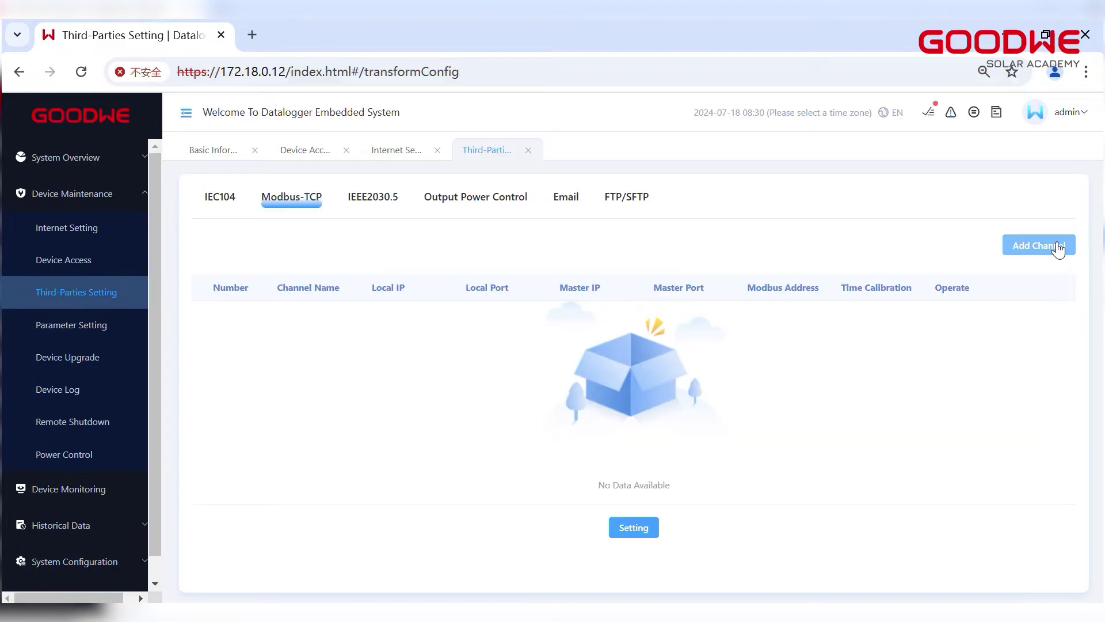
left_click(1055, 242)
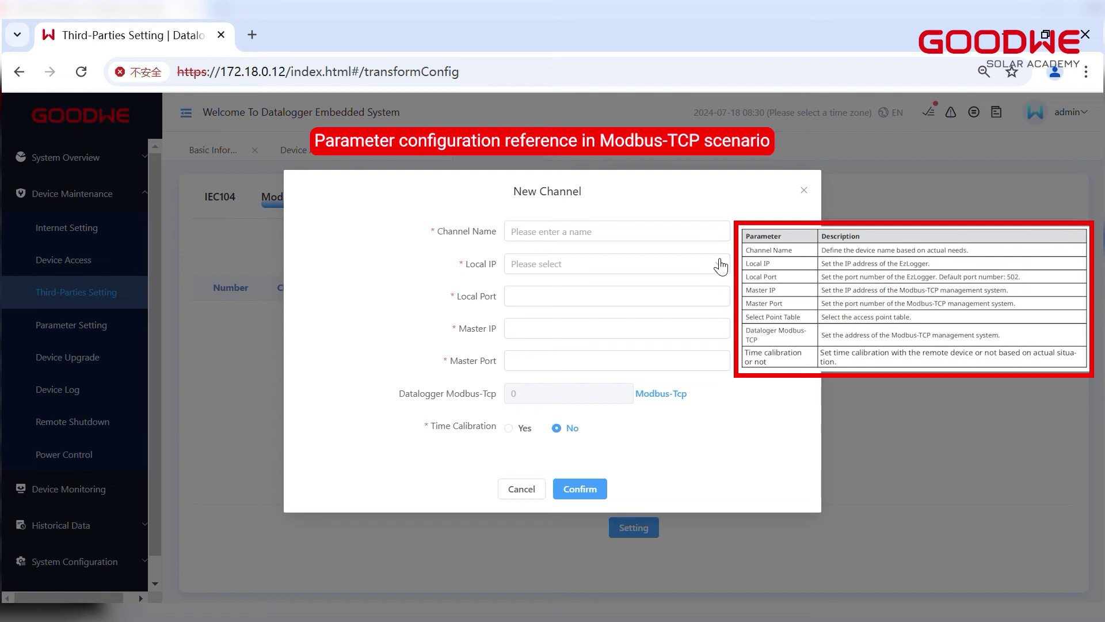
left_click(714, 265)
left_click(717, 275)
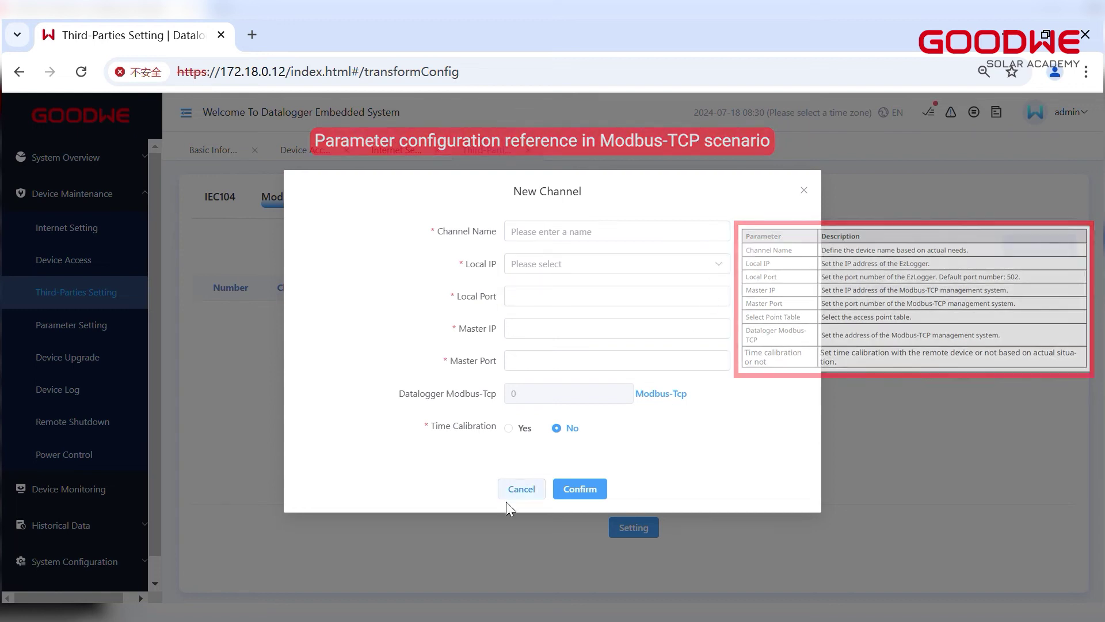
left_click(521, 489)
Browse the IEEE2030.5 settings and the new Email and FTP/SFTP channel forms.
left_click(403, 199)
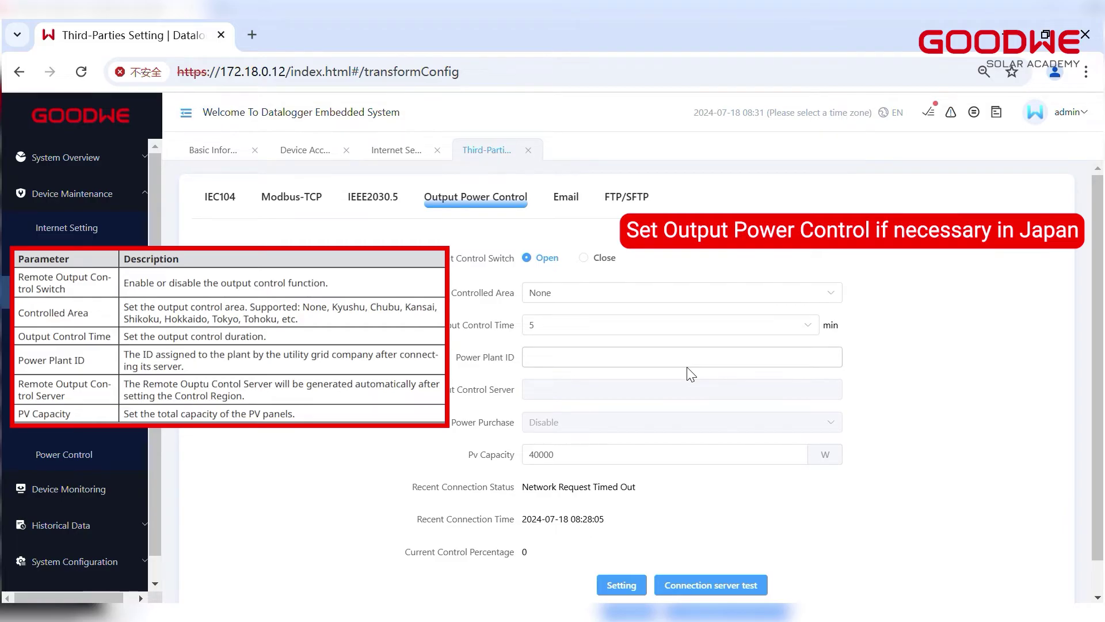
left_click(566, 193)
left_click(1021, 246)
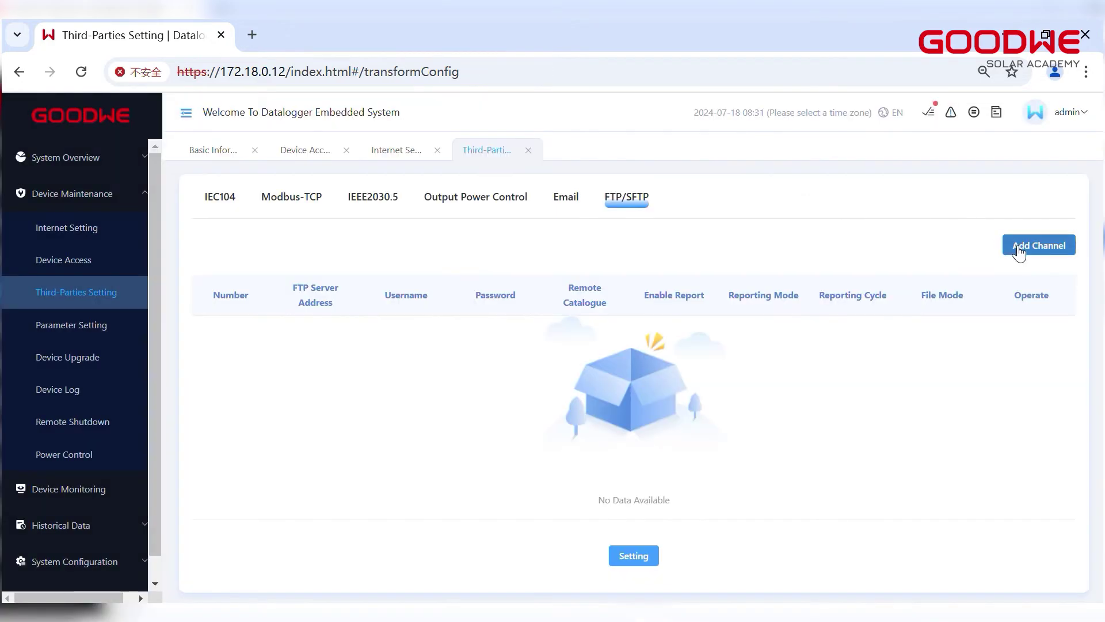
left_click(1018, 249)
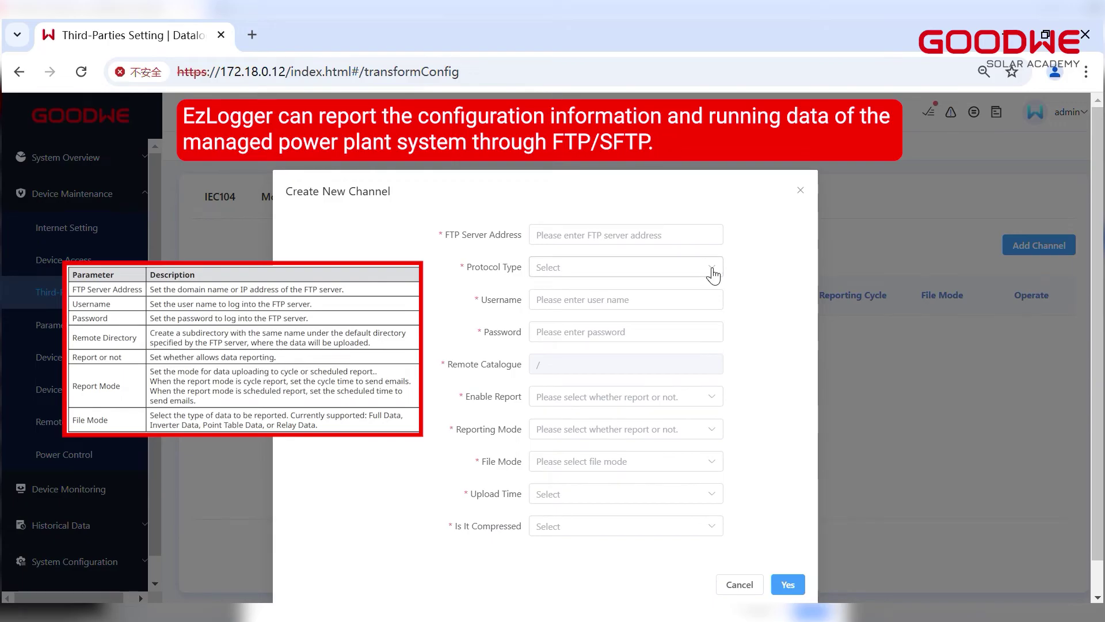
Cancel the FTP/SFTP channel and review the datalogger's operating log and array capacity parameters.
left_click(740, 584)
left_click(67, 311)
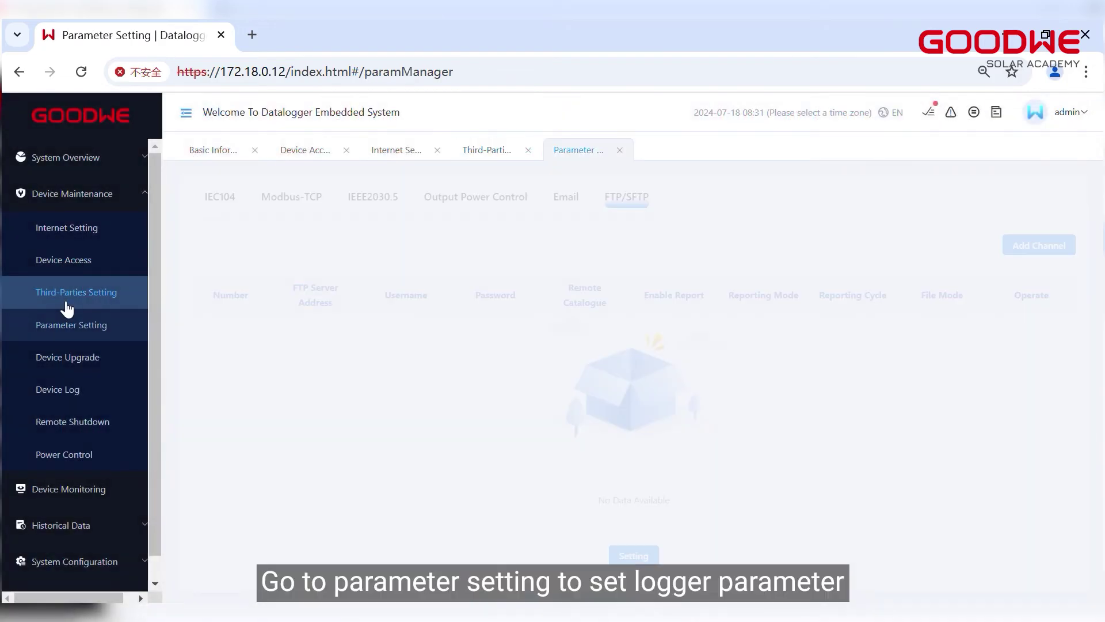
left_click(231, 198)
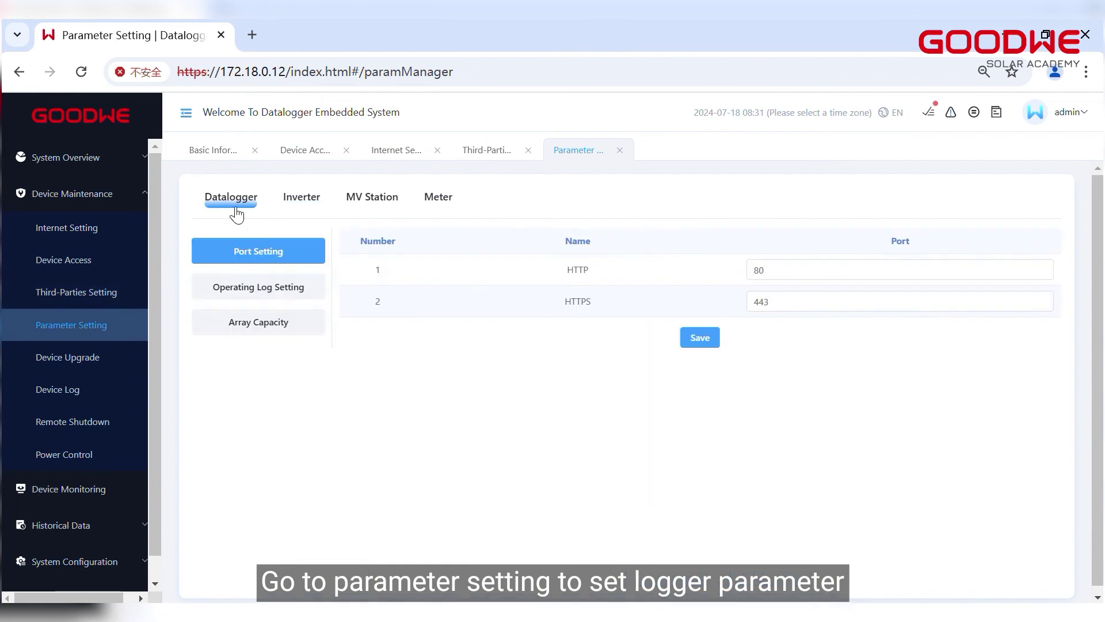
left_click(257, 290)
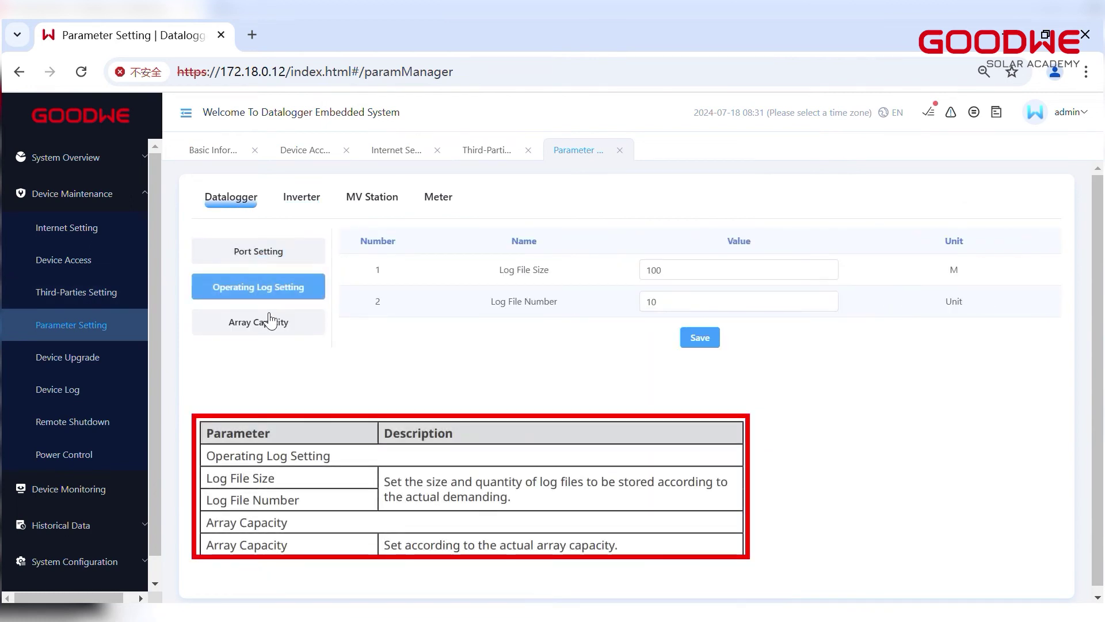
left_click(264, 322)
In inverter parameters, keep type HT(225~250kW), toggle inverter selections, and tick all grid parameters.
left_click(295, 207)
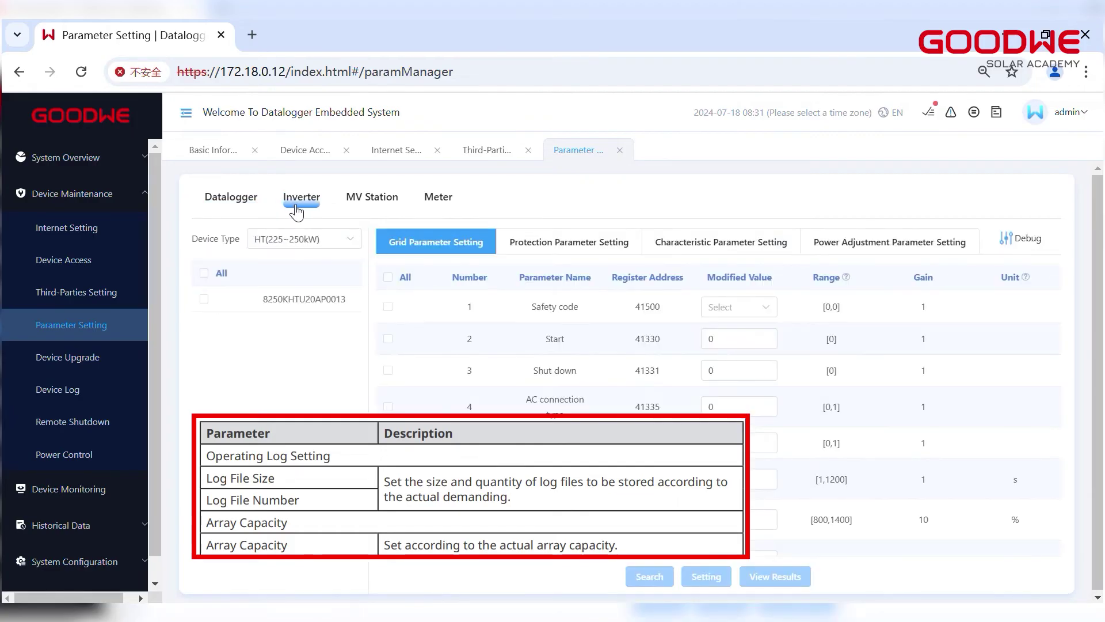
left_click(297, 242)
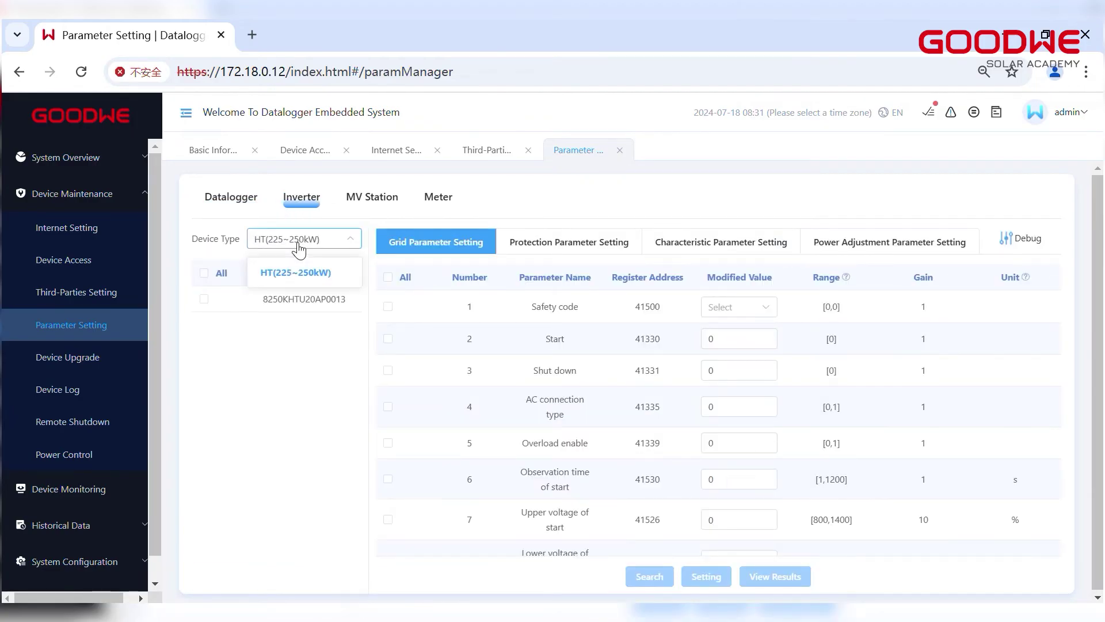
left_click(298, 249)
left_click(204, 274)
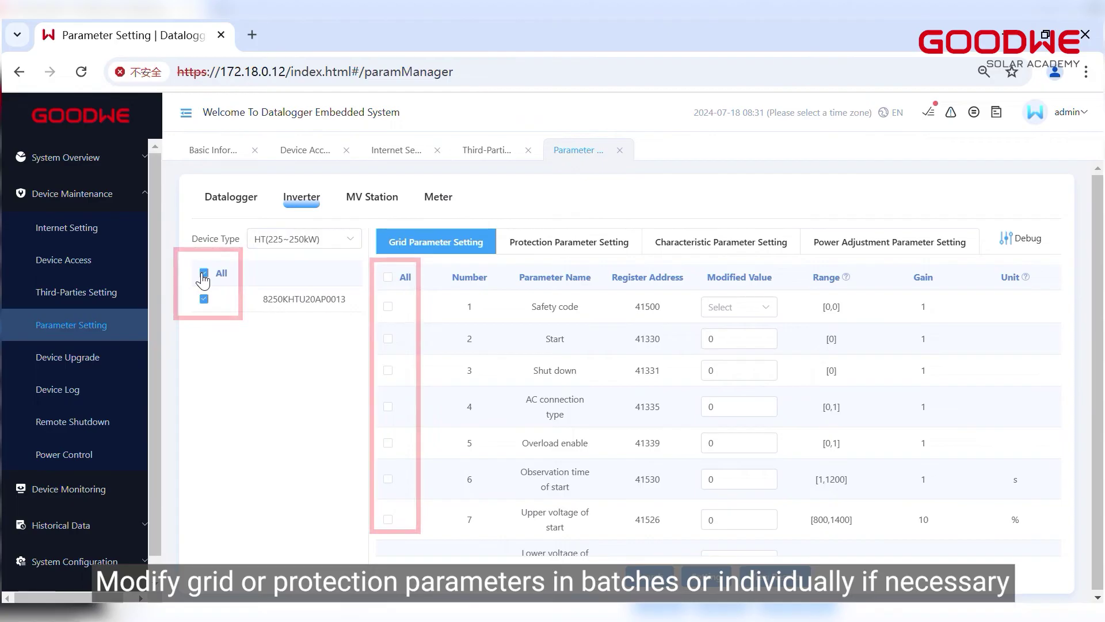
left_click(205, 275)
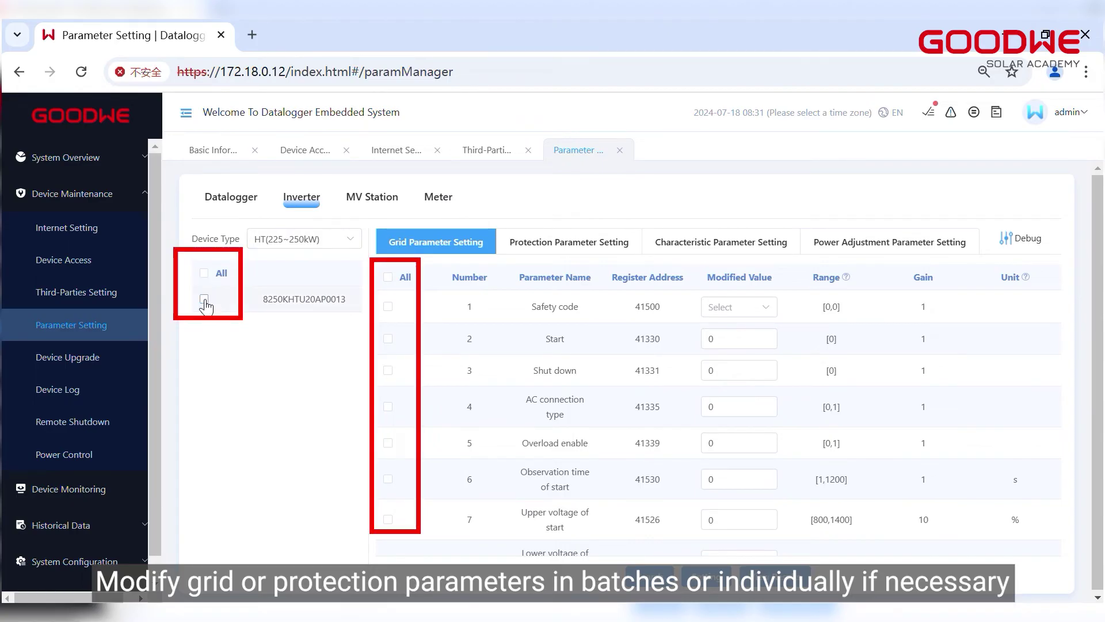
left_click(205, 299)
left_click(205, 300)
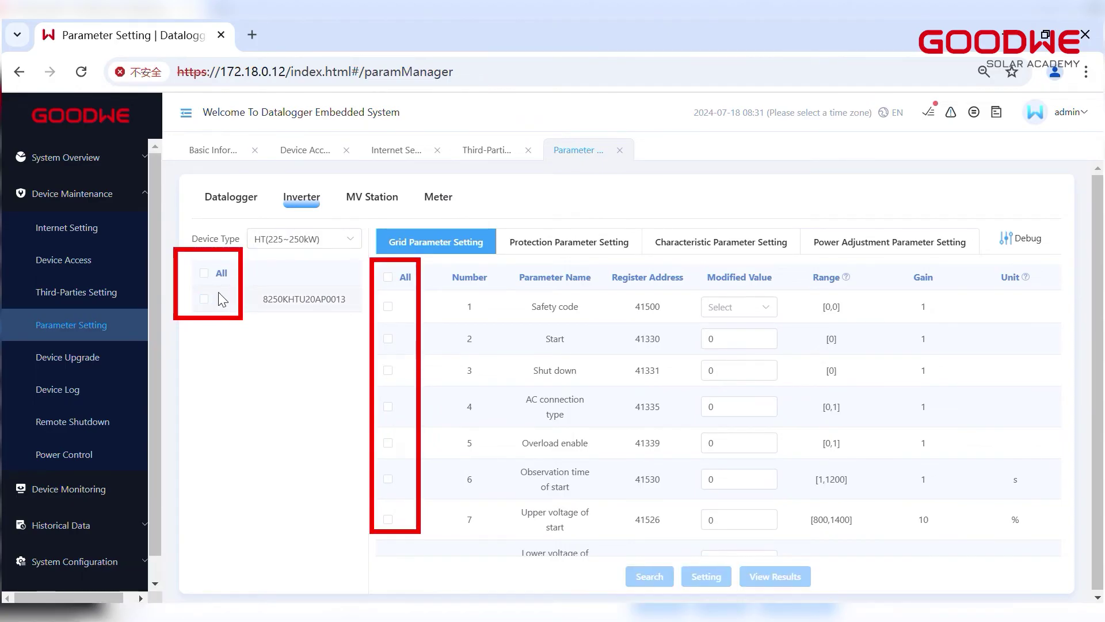
left_click(388, 278)
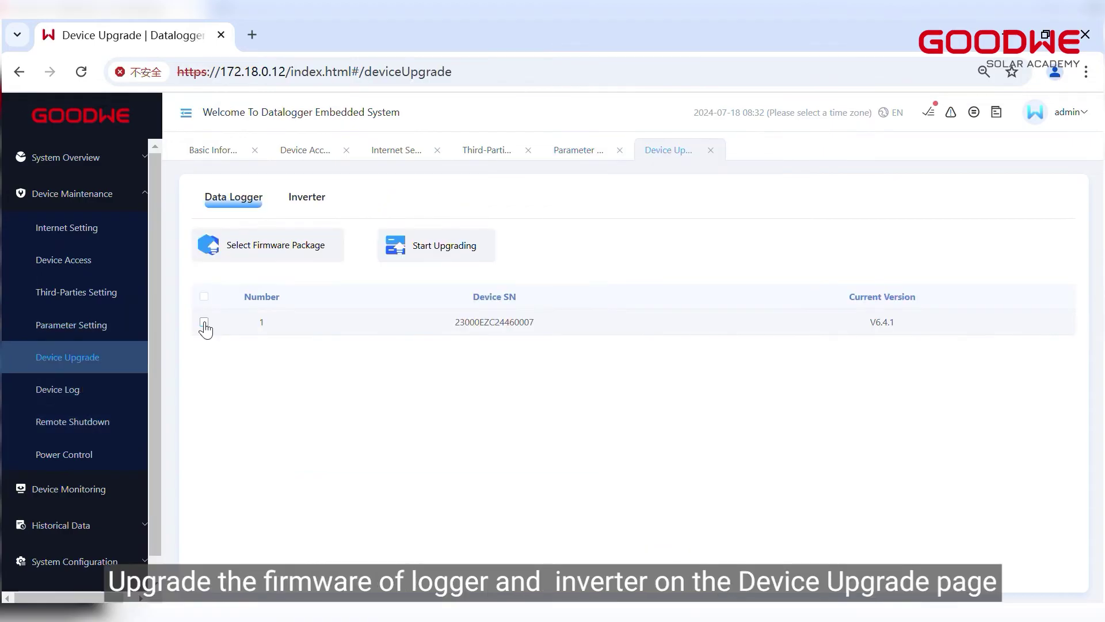
Select the data logger for upgrade, dismiss the firmware package chooser, and view the Inverter tab.
left_click(204, 322)
left_click(281, 254)
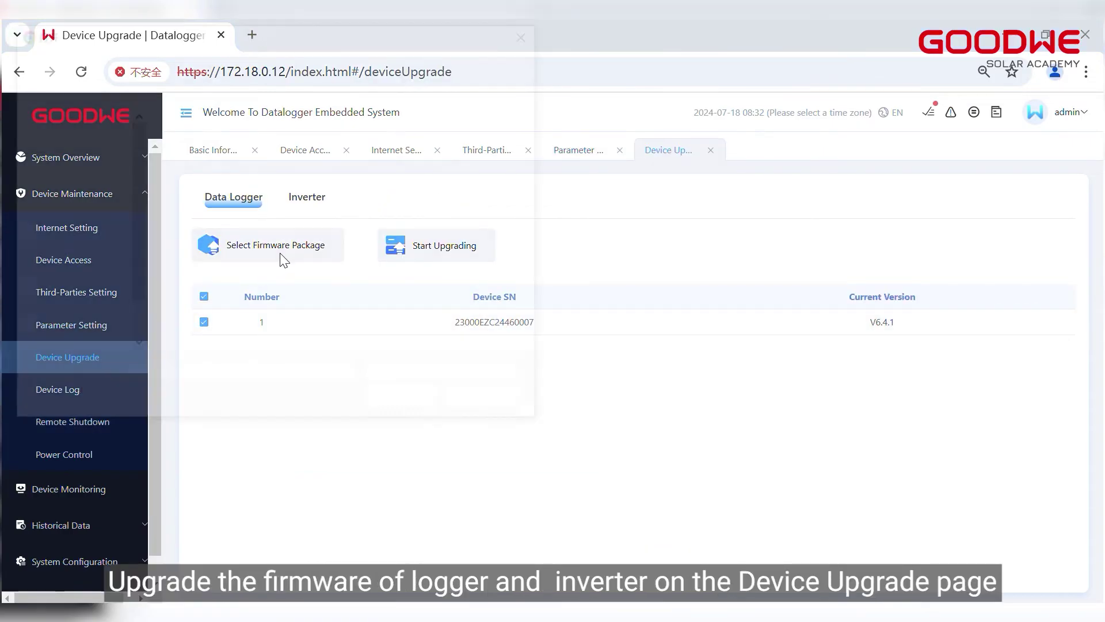
left_click(540, 35)
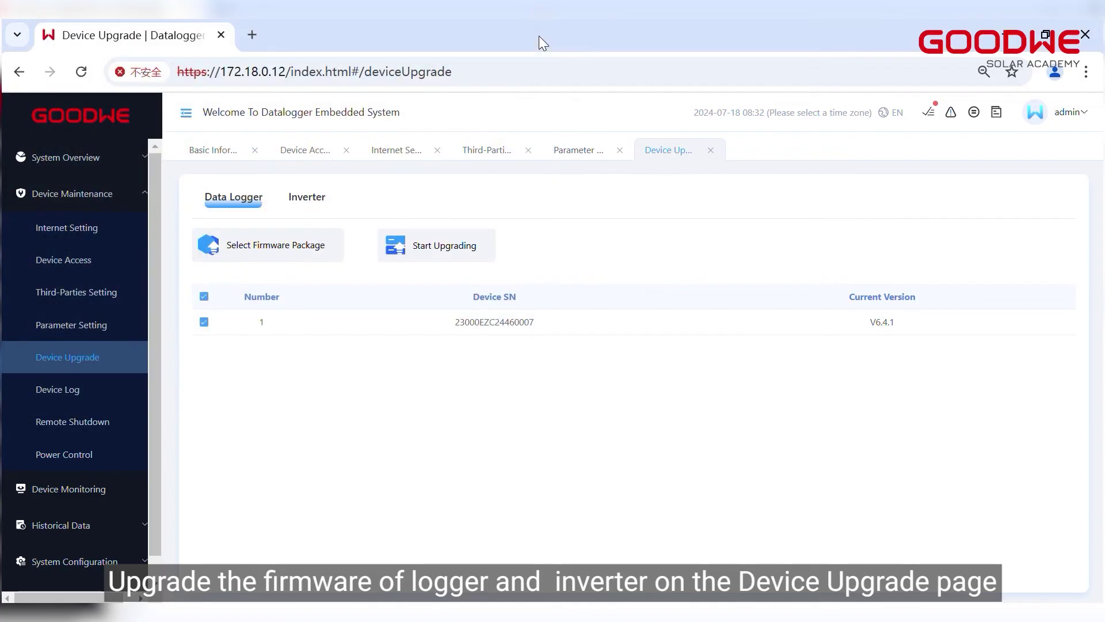
left_click(323, 206)
Check the Device Log's date range picker, then go to Remote Shutdown.
left_click(57, 391)
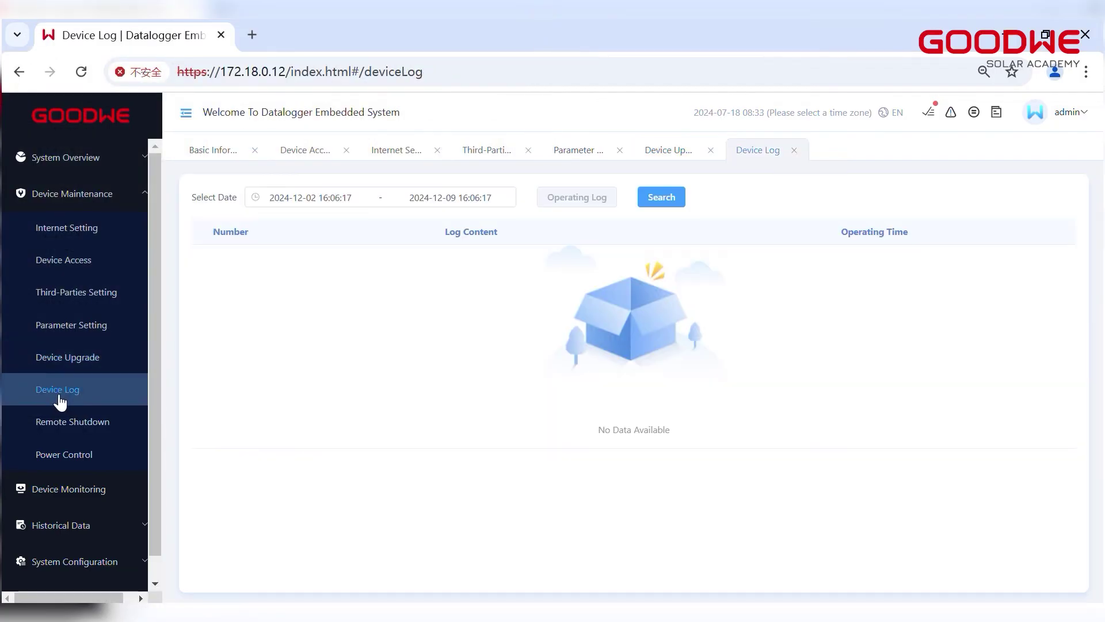
left_click(328, 196)
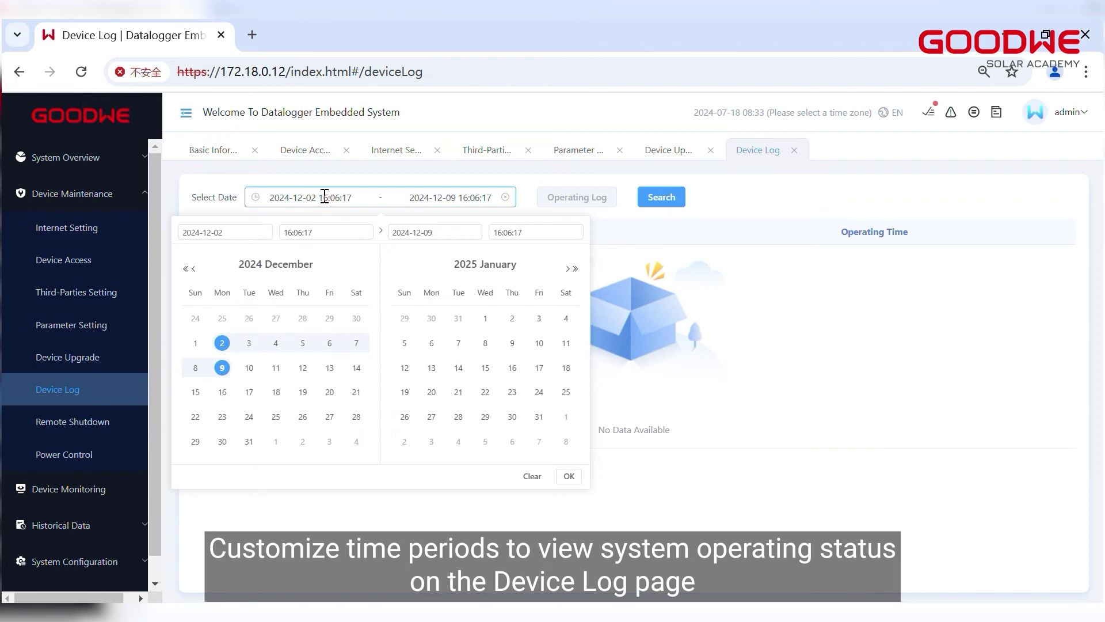
left_click(102, 424)
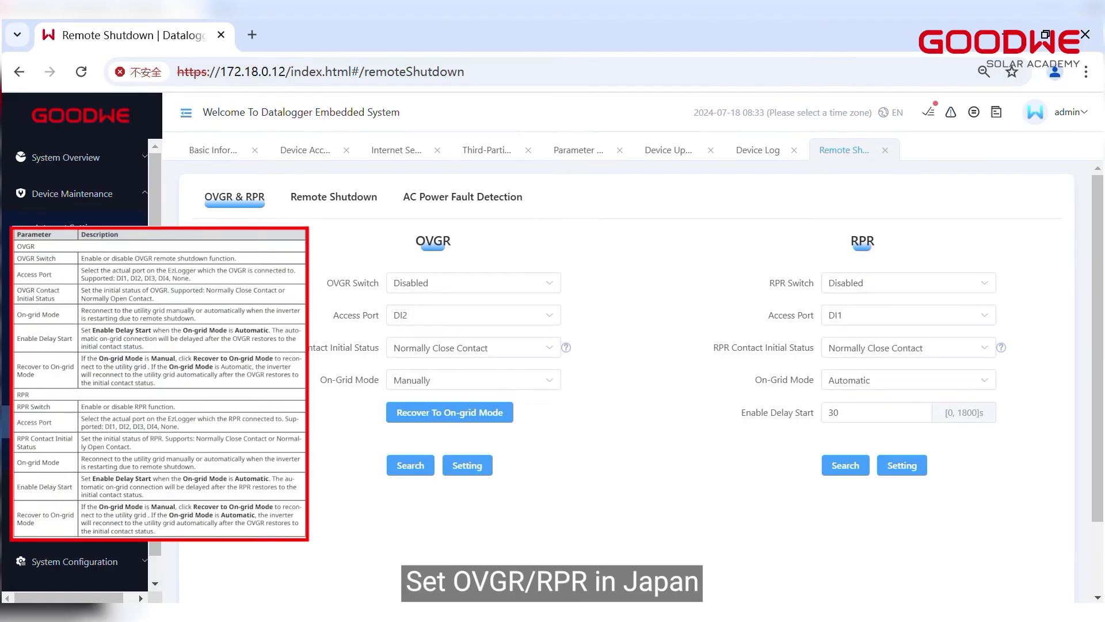
Keep the Remote Shutdown function disabled, then view the AC Power Fault Detection settings.
left_click(326, 202)
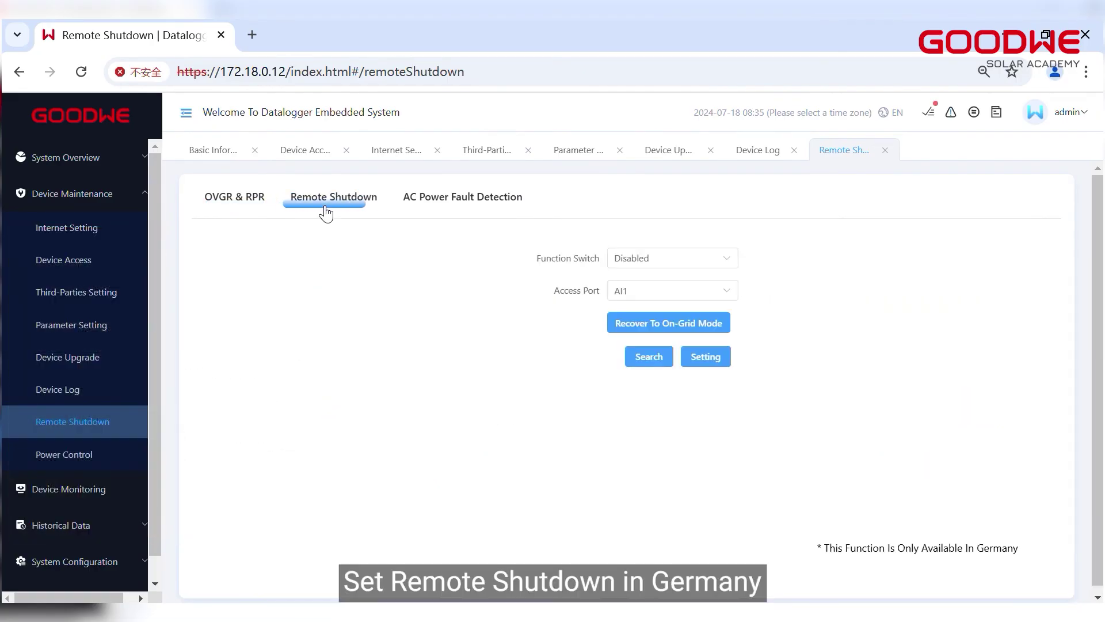
left_click(720, 266)
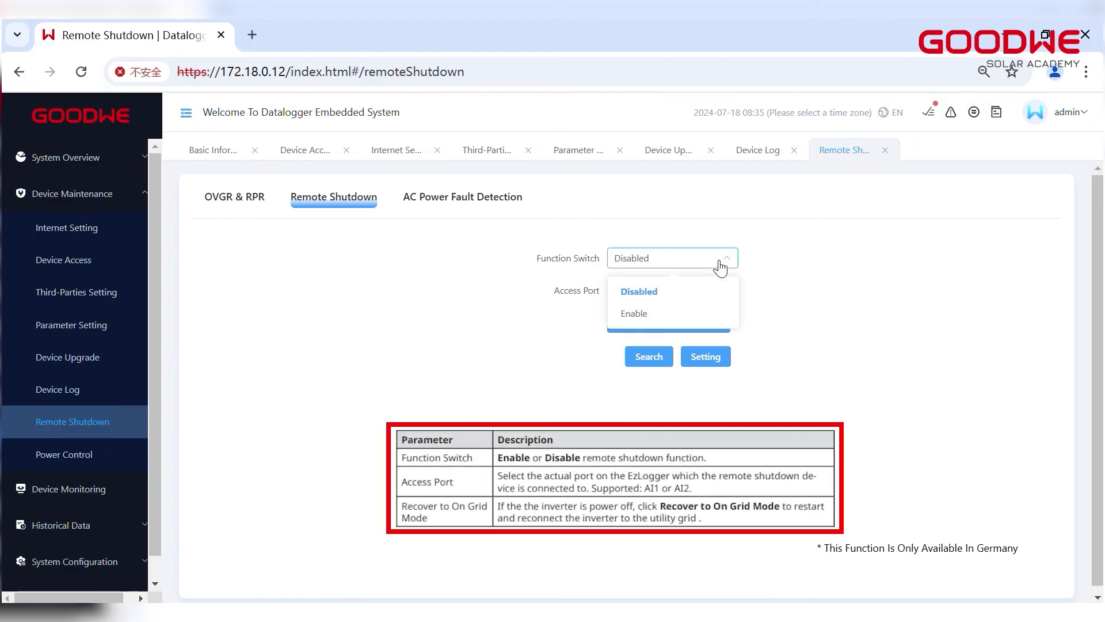
left_click(720, 265)
left_click(468, 204)
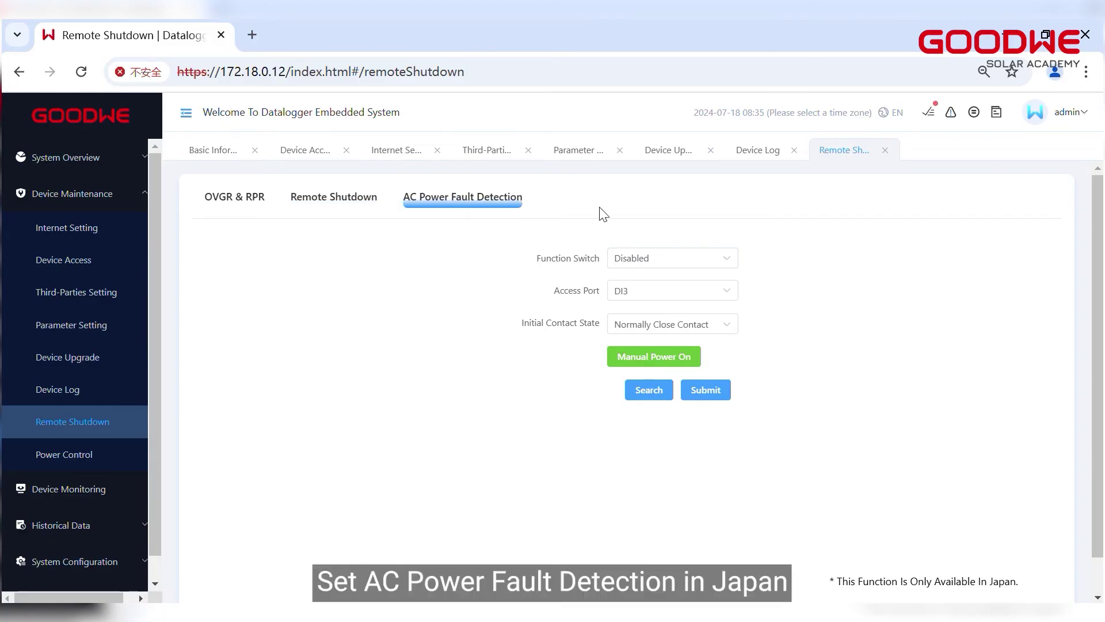
Check Power Control's advanced power limit settings and the RCR start control choices.
left_click(80, 454)
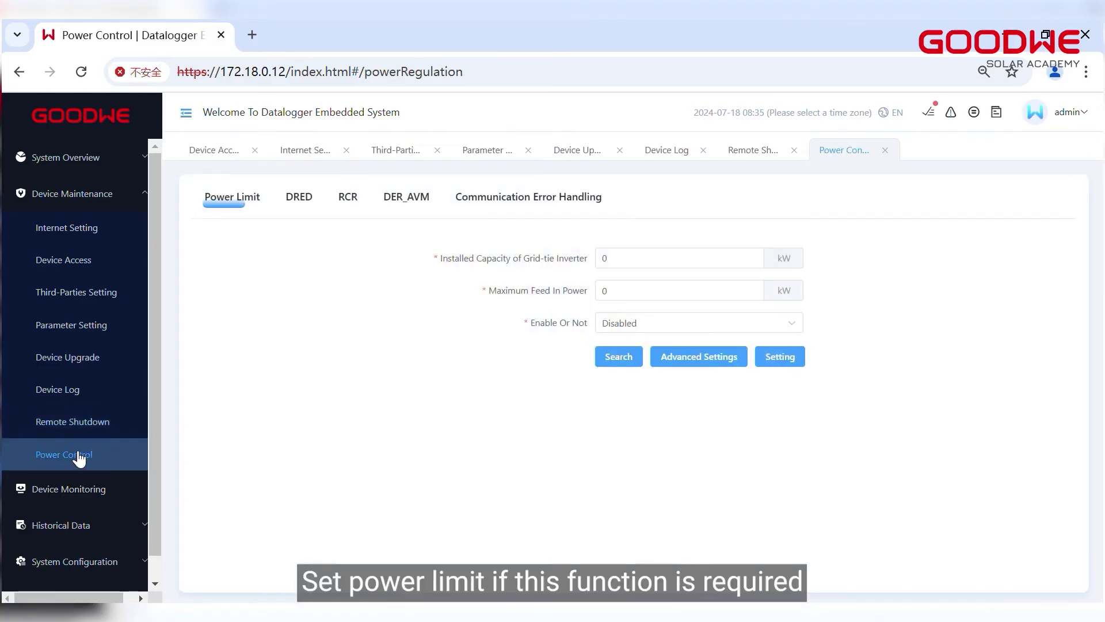
left_click(679, 359)
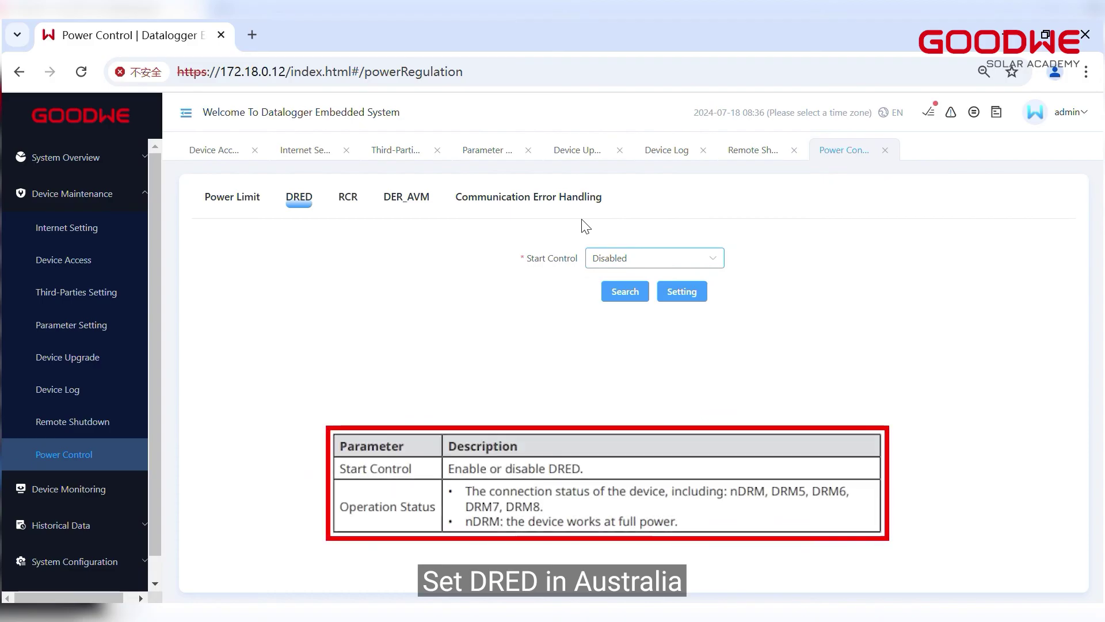
left_click(347, 200)
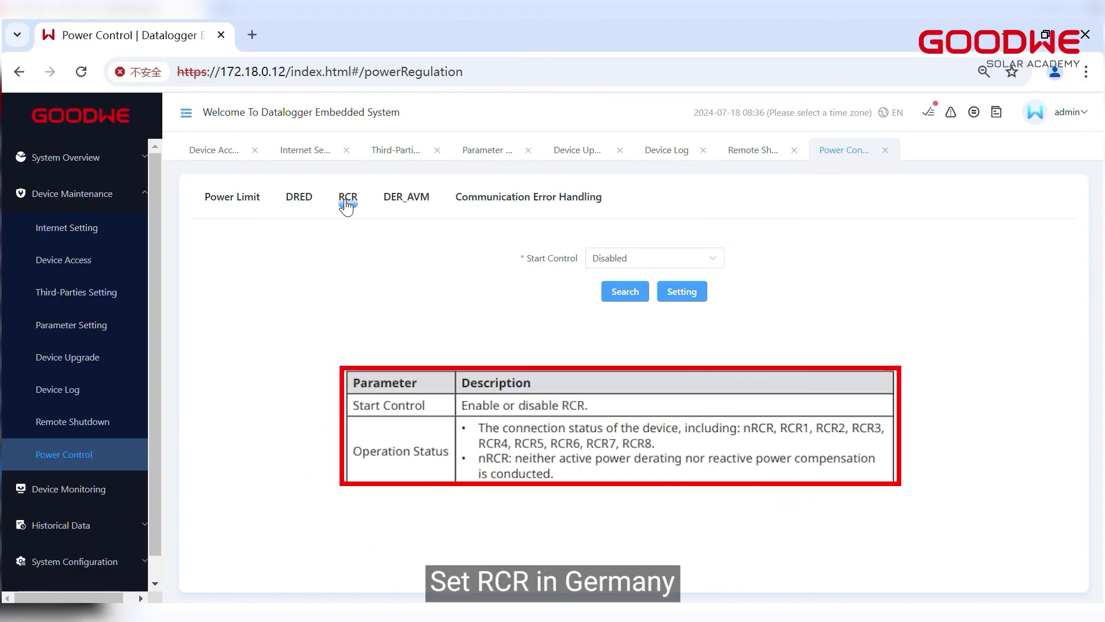
left_click(616, 257)
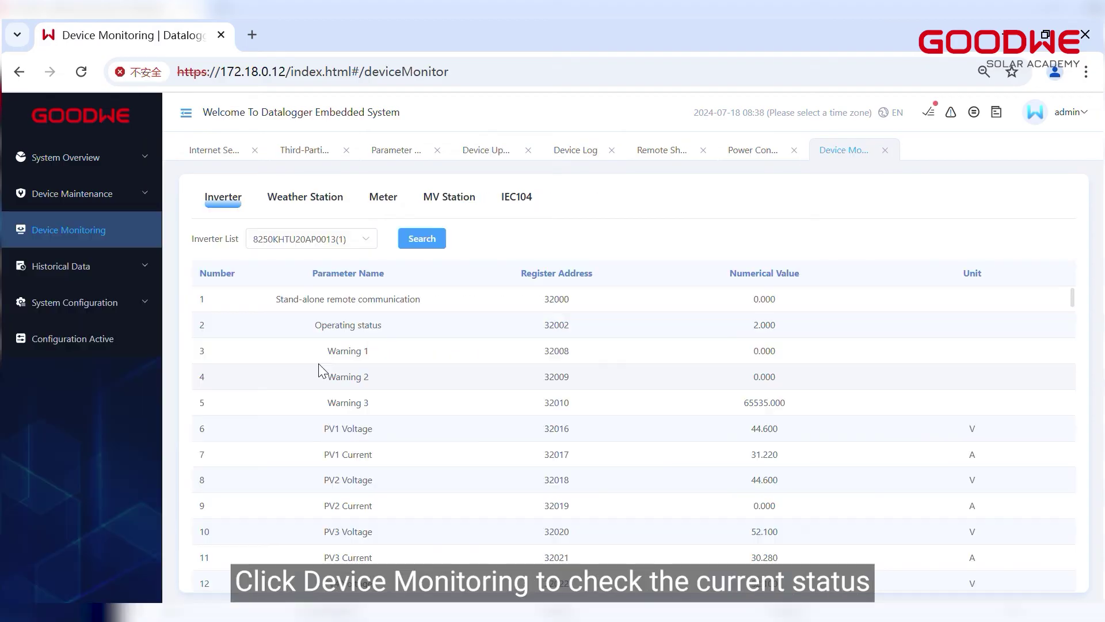
Browse the Device Monitoring page to see which inverters can be monitored.
scroll(319, 364, "down", 5)
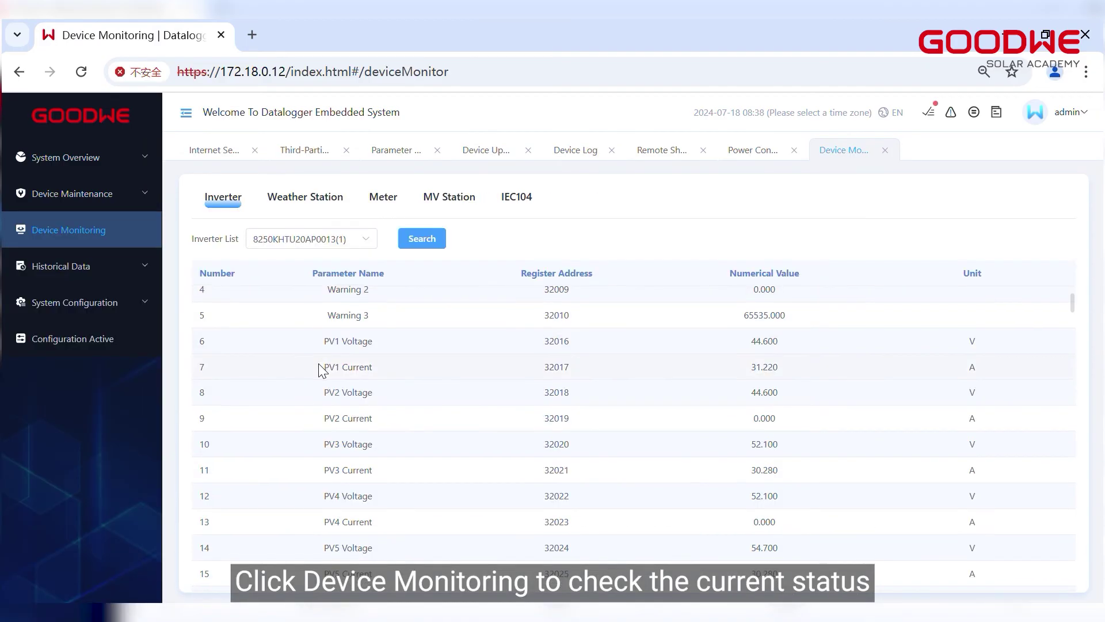
scroll(321, 369, "up", 5)
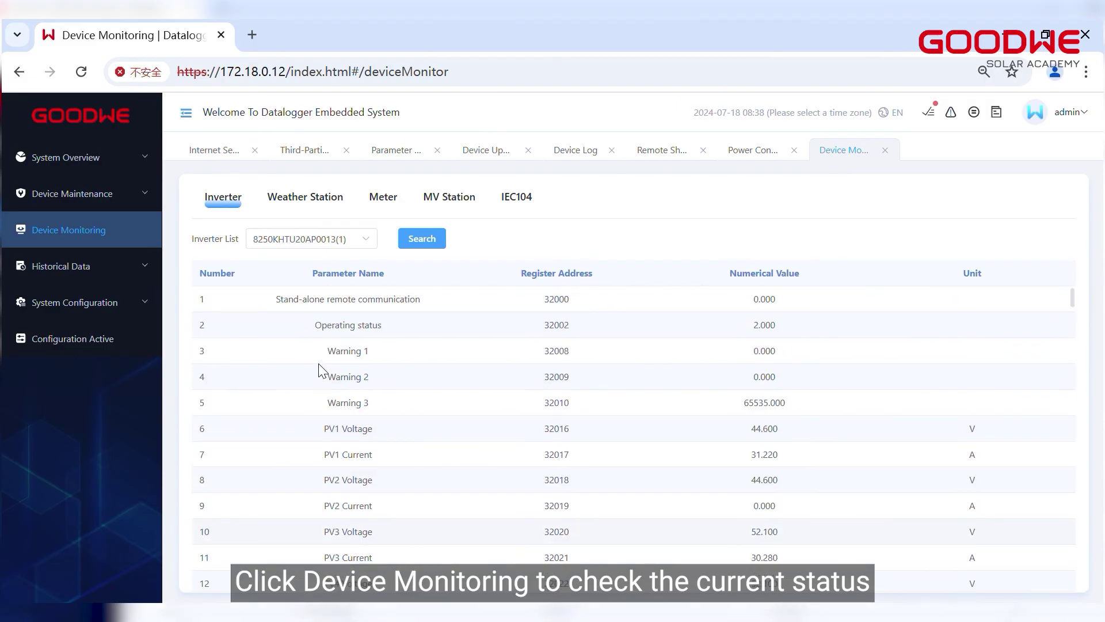
left_click(367, 247)
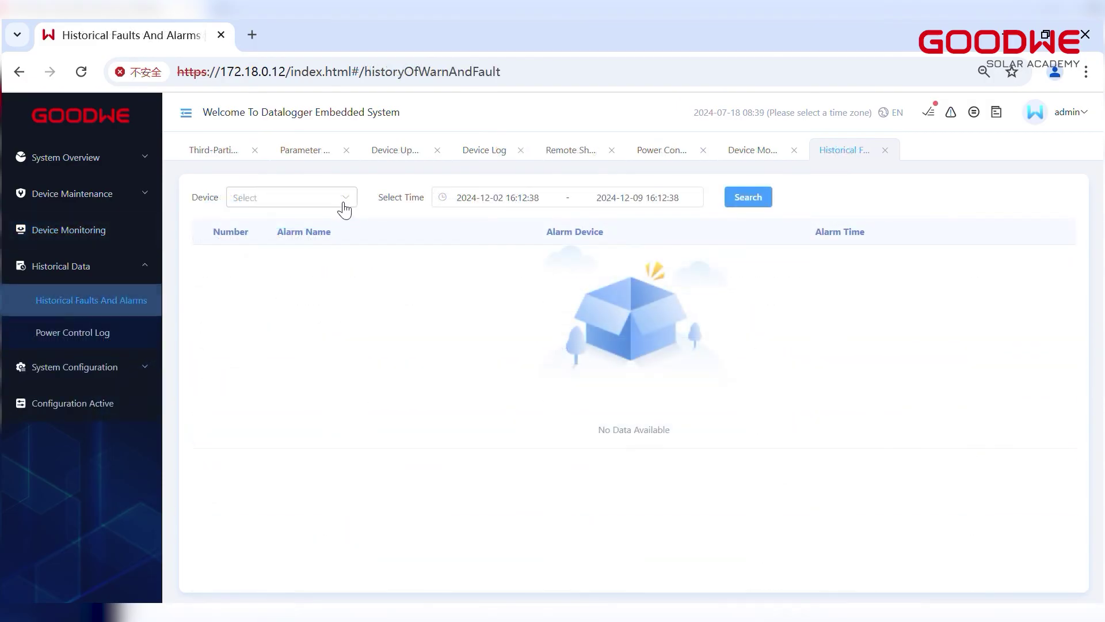
Choose inverter 8250KHTU20AP0013 and a time range for historical alarms, then open System Maintenance.
left_click(344, 207)
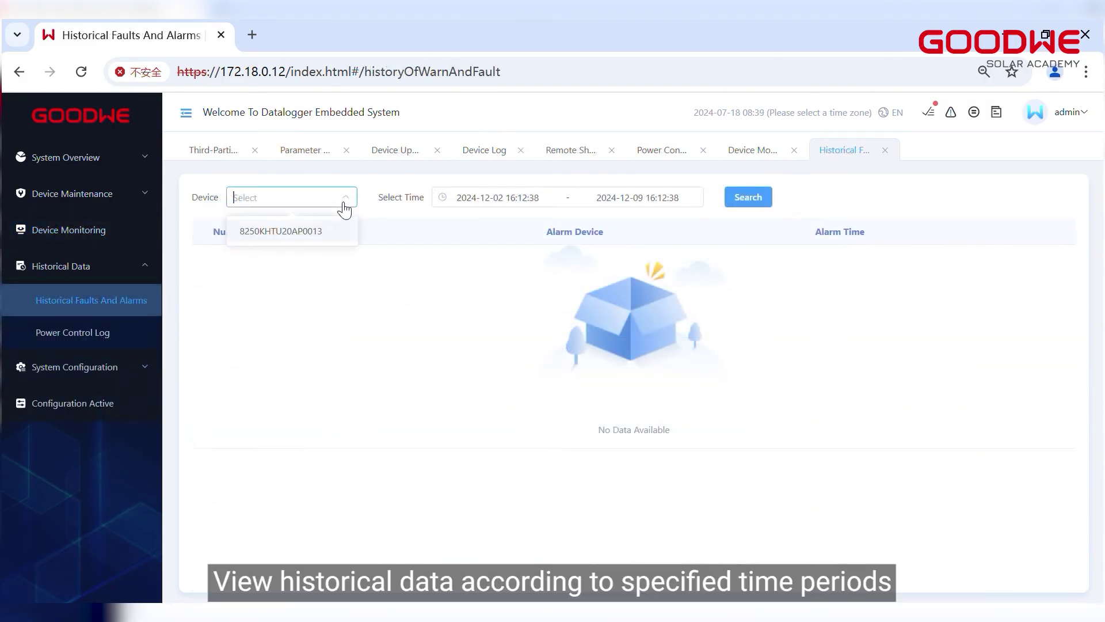
left_click(309, 233)
left_click(492, 199)
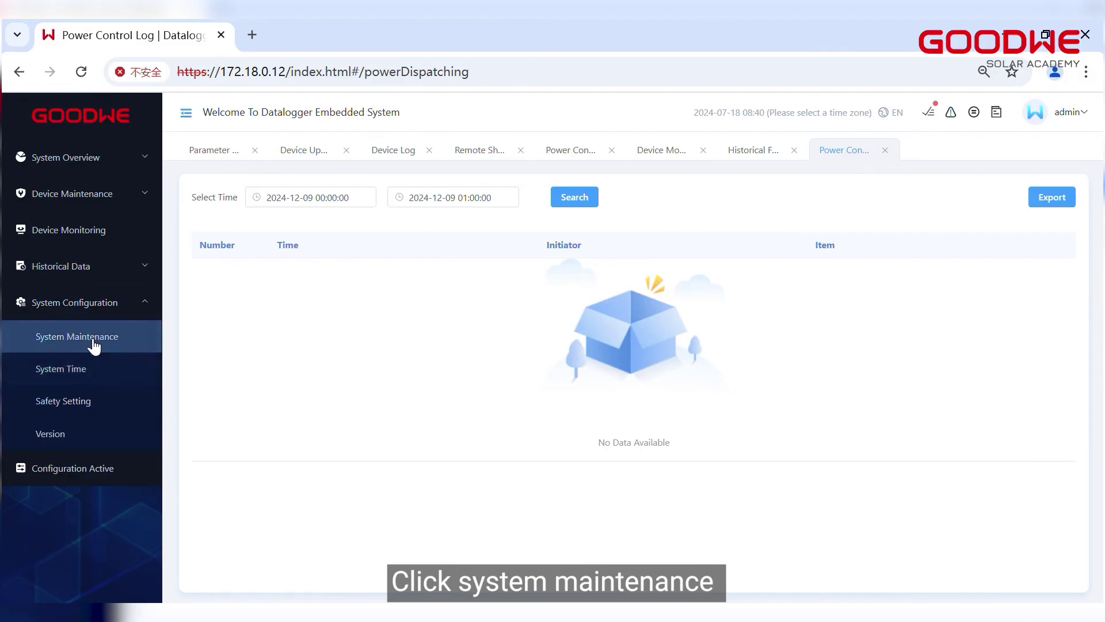
left_click(91, 341)
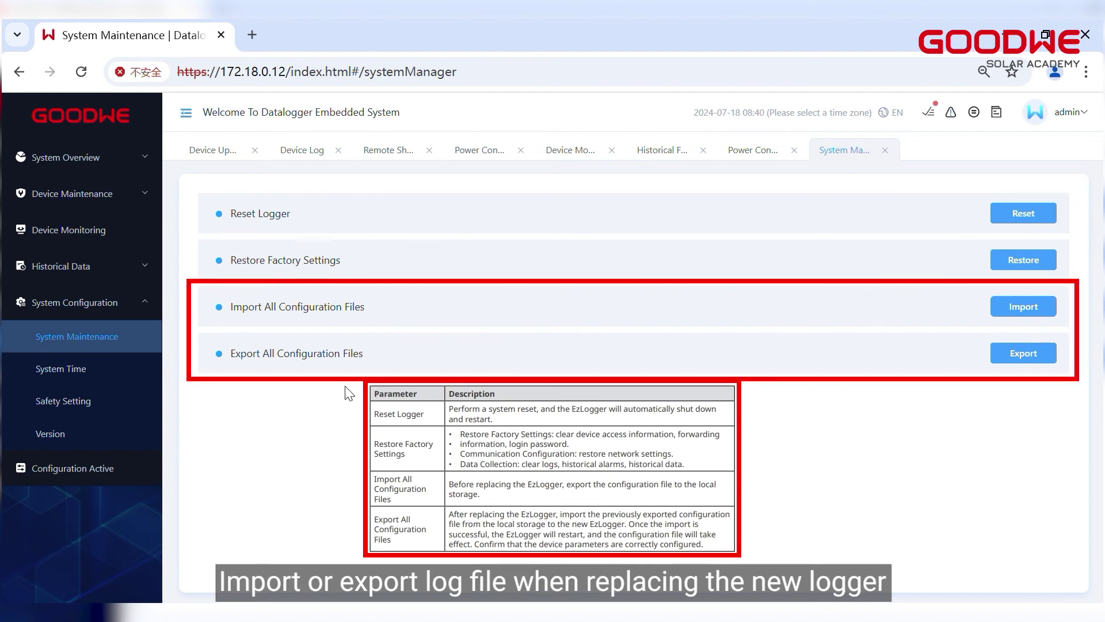
Check System Time and Safety Setting, leave the password unchanged, then view Version (Main Program V6.4.1).
left_click(122, 371)
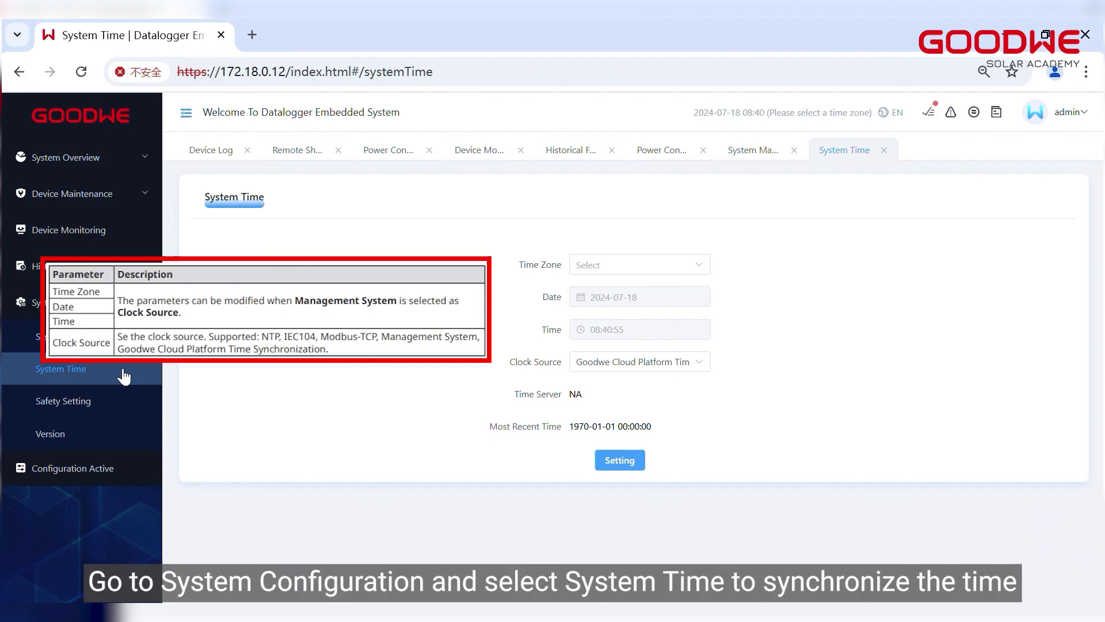
left_click(58, 409)
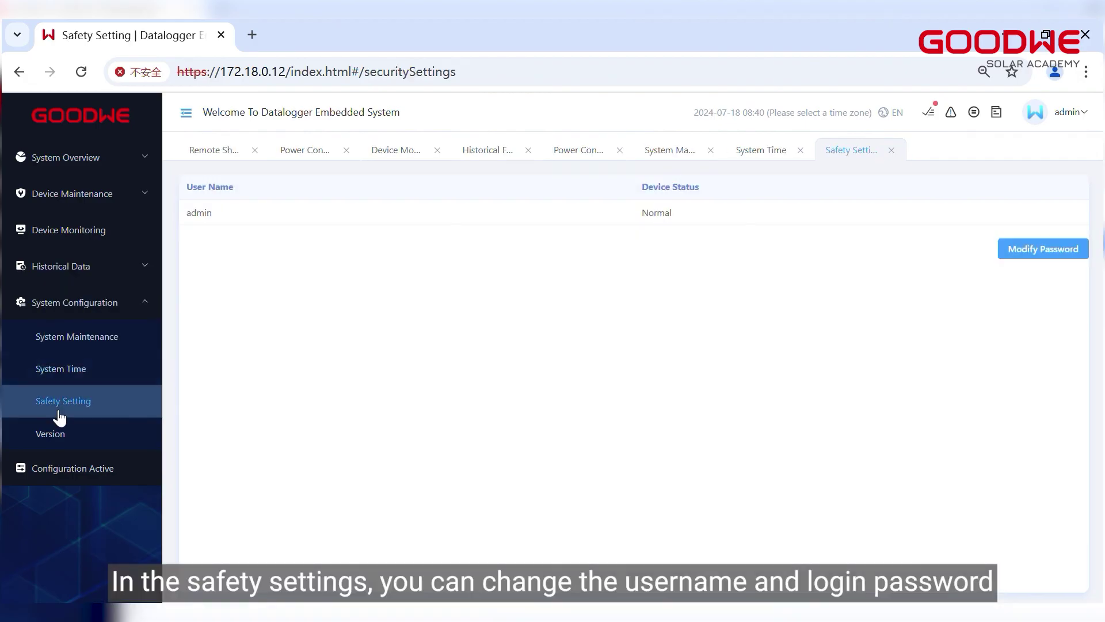
left_click(1043, 249)
left_click(811, 190)
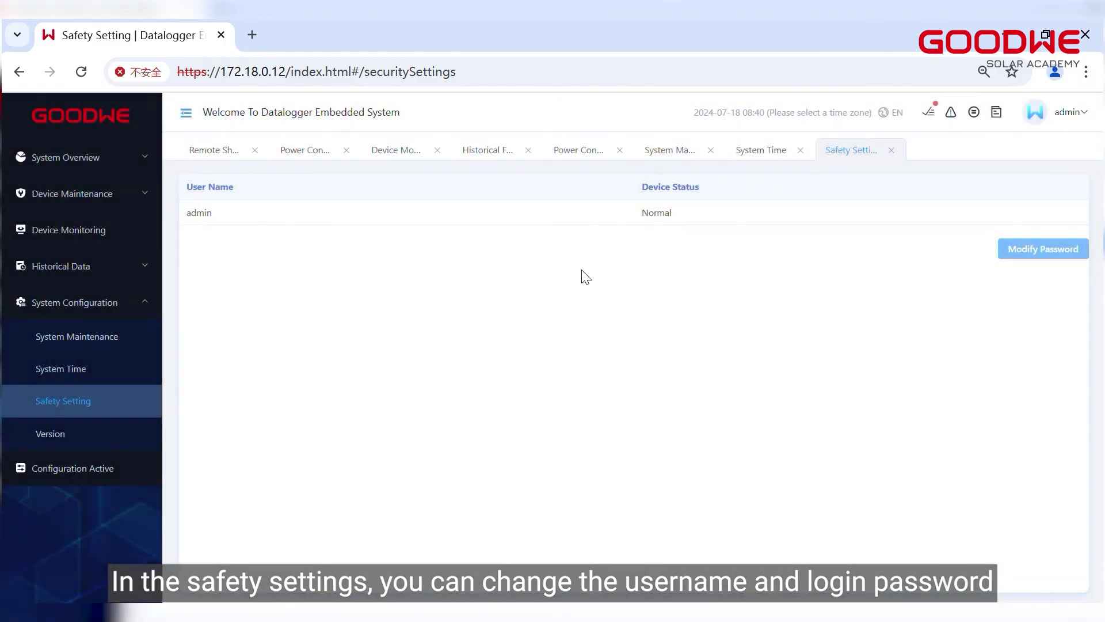
left_click(57, 434)
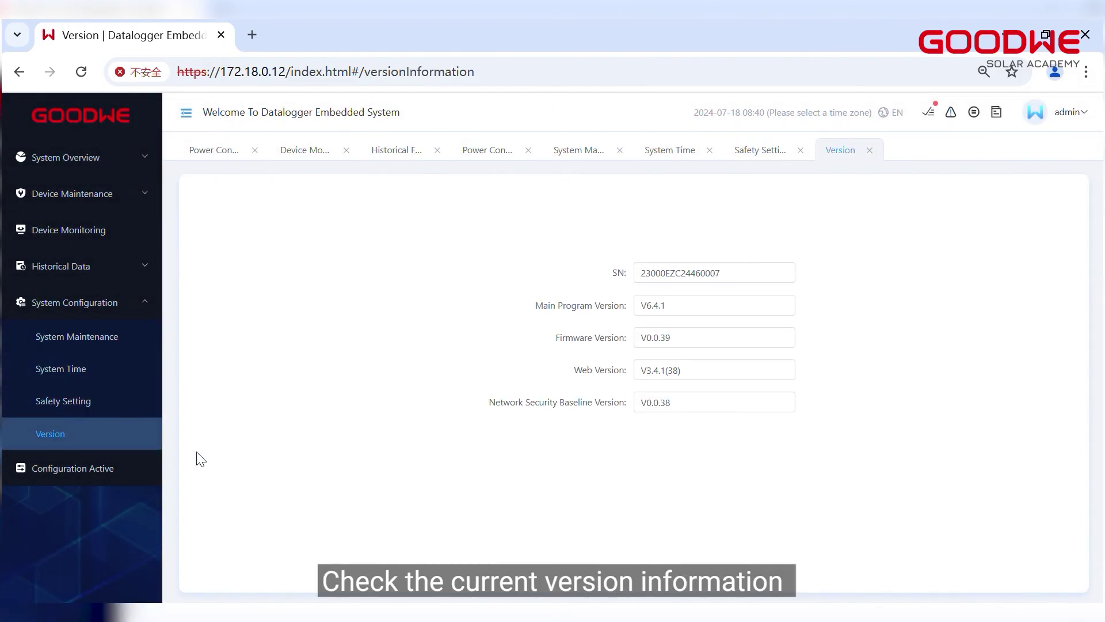